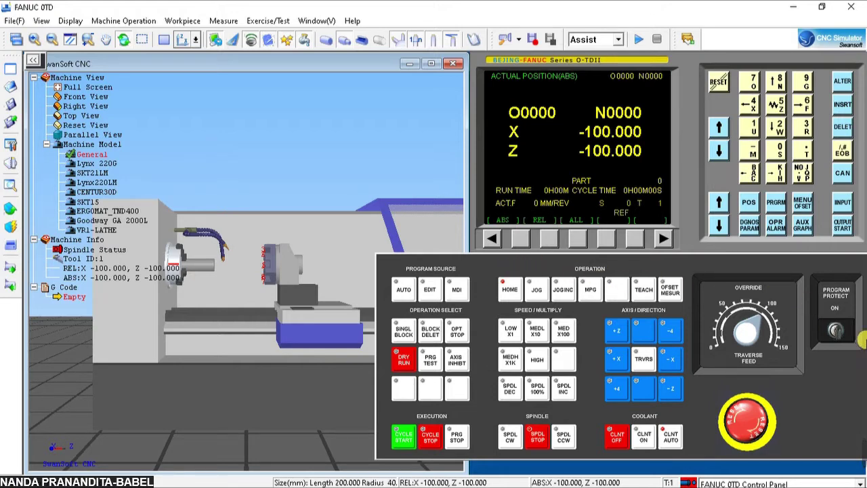
# - Turn the program protect key and display the controller's stored program library in EDIT mode
pyautogui.click(839, 333)
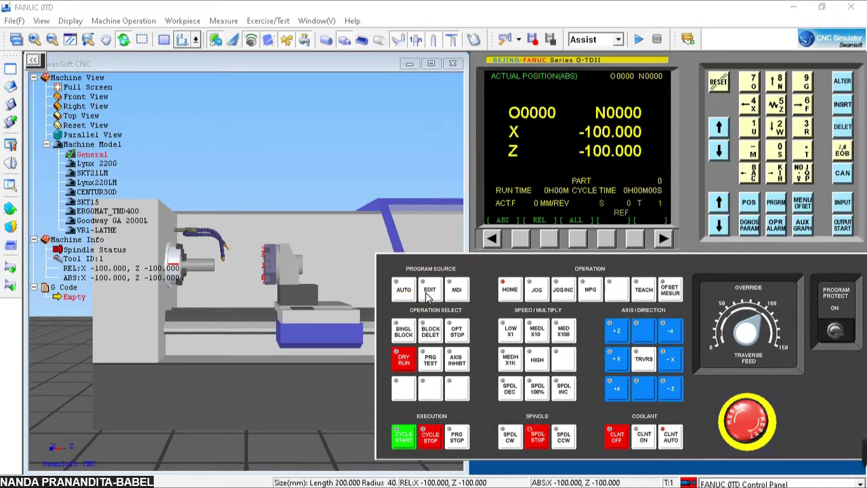
pyautogui.click(426, 290)
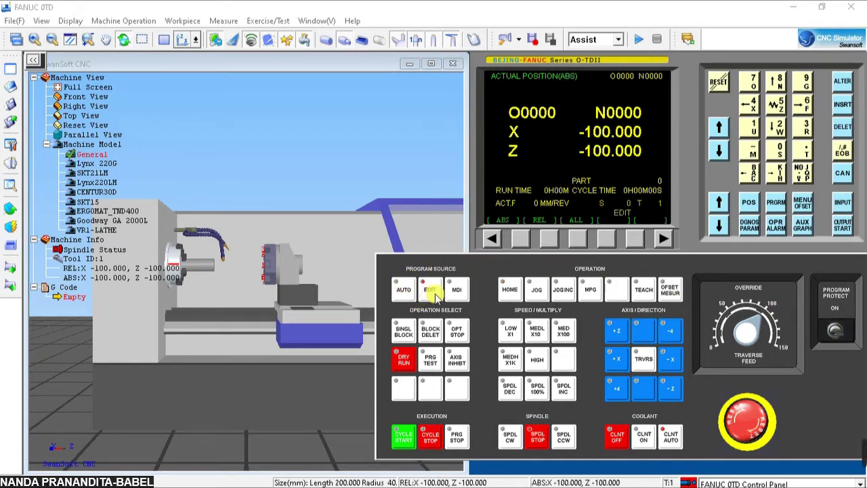
pyautogui.click(775, 204)
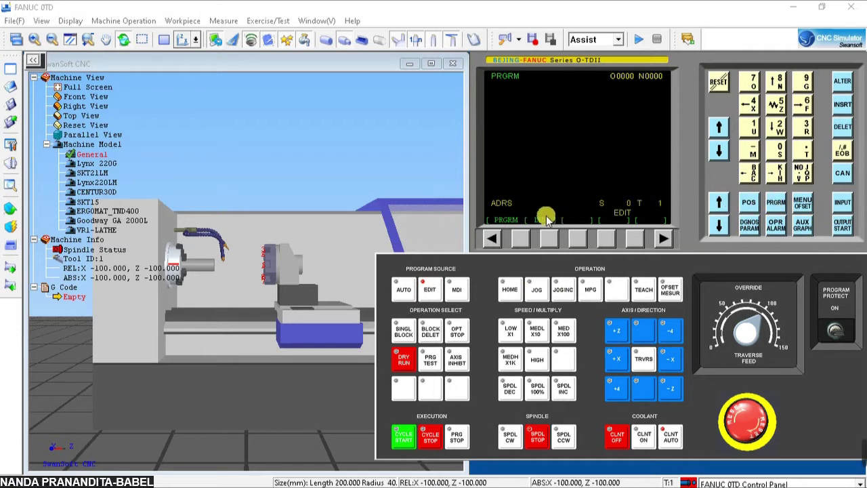
pyautogui.click(547, 238)
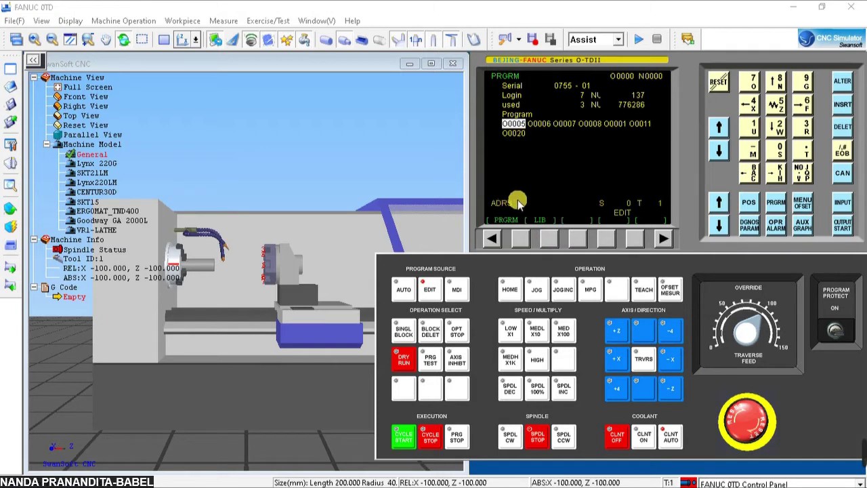
# - Call up program O0020 from the controller's program library
pyautogui.click(752, 81)
pyautogui.click(780, 149)
pyautogui.click(778, 148)
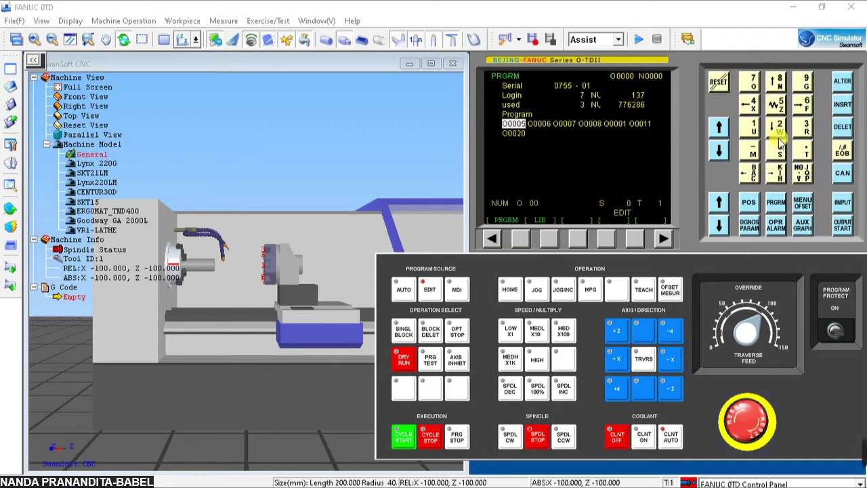
pyautogui.click(778, 126)
pyautogui.click(778, 150)
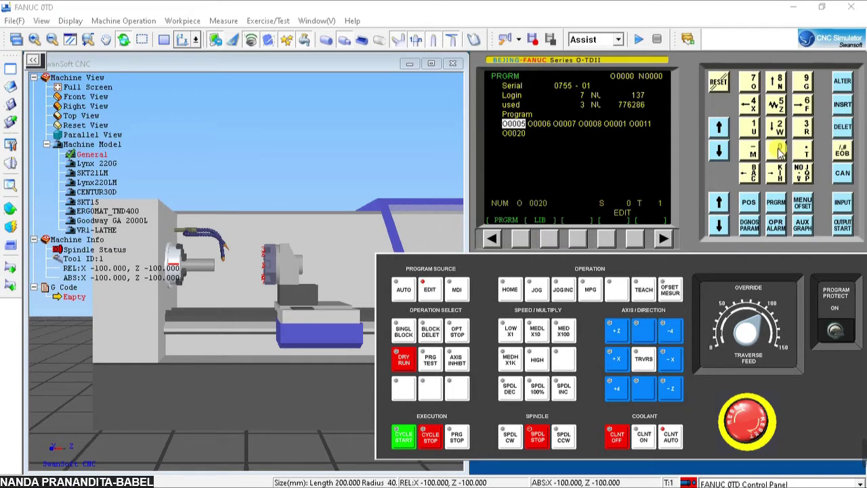
pyautogui.click(719, 153)
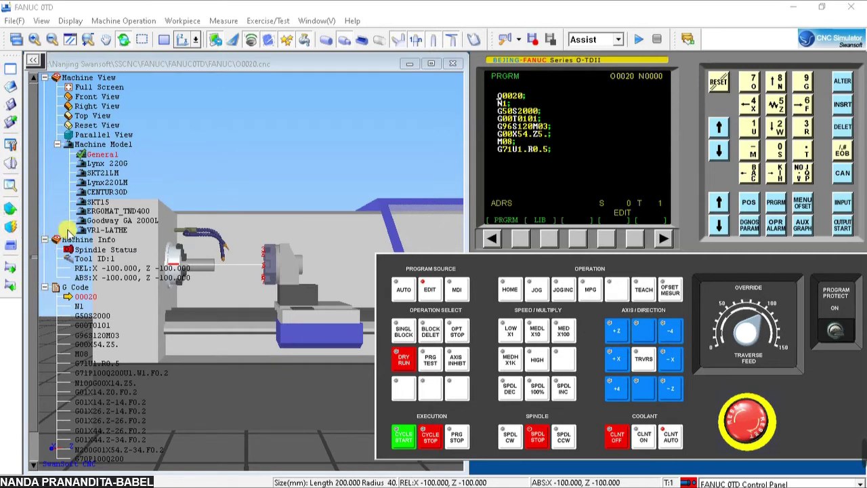
# - Set the workpiece stock to diameter 54 and length 64, keeping 08F Low carbon steel as the material
pyautogui.click(13, 210)
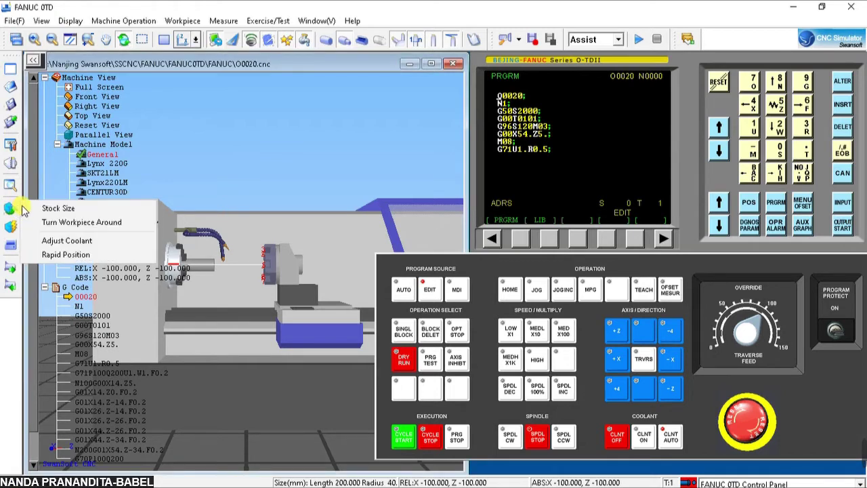
pyautogui.click(43, 210)
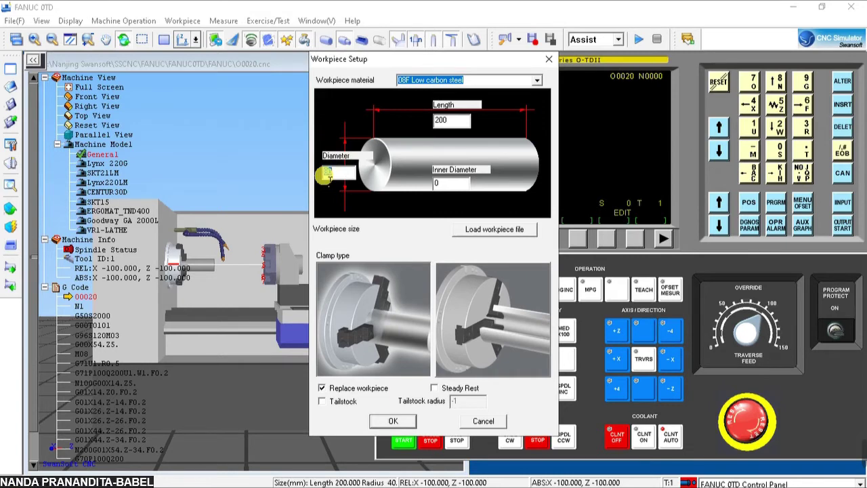
pyautogui.write('54')
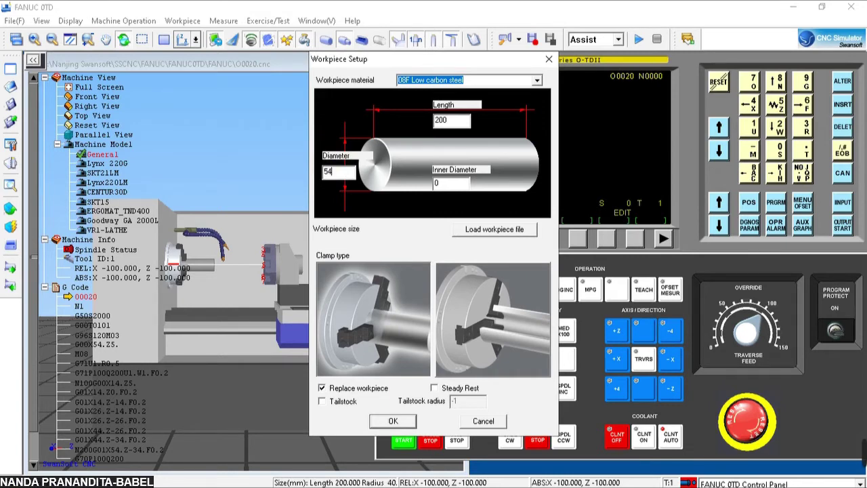
pyautogui.moveTo(455, 120); pyautogui.dragTo(428, 121)
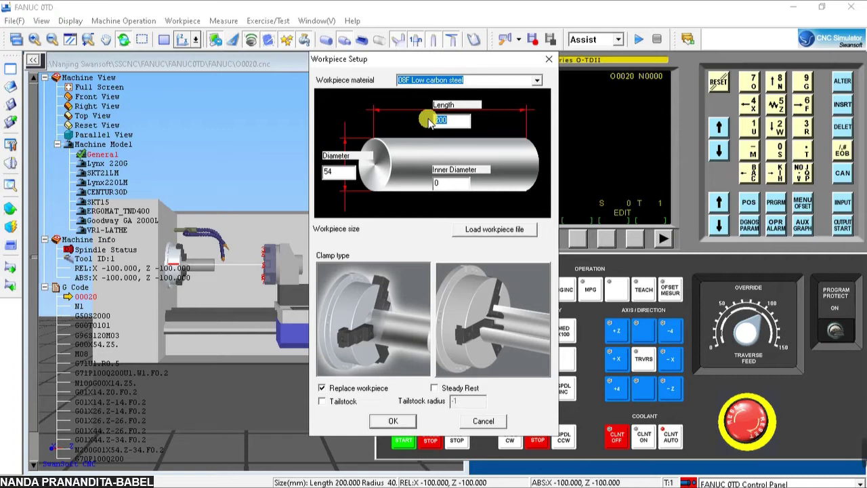
pyautogui.write('64')
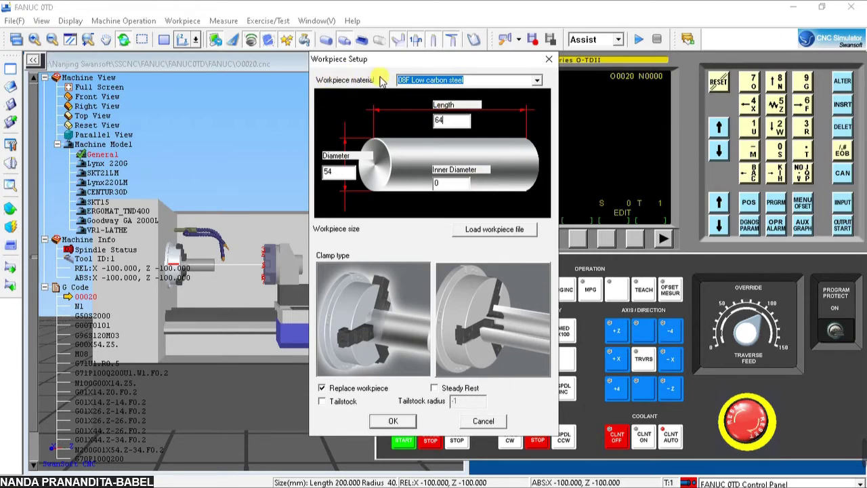
pyautogui.click(537, 81)
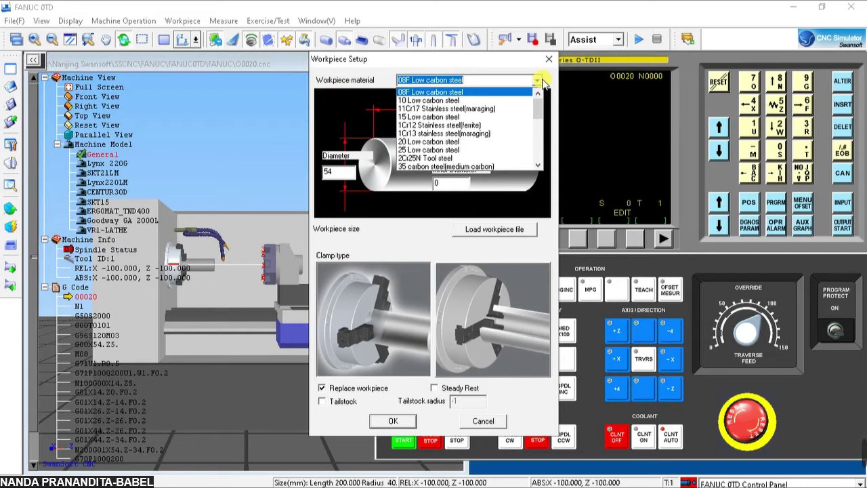
pyautogui.click(538, 81)
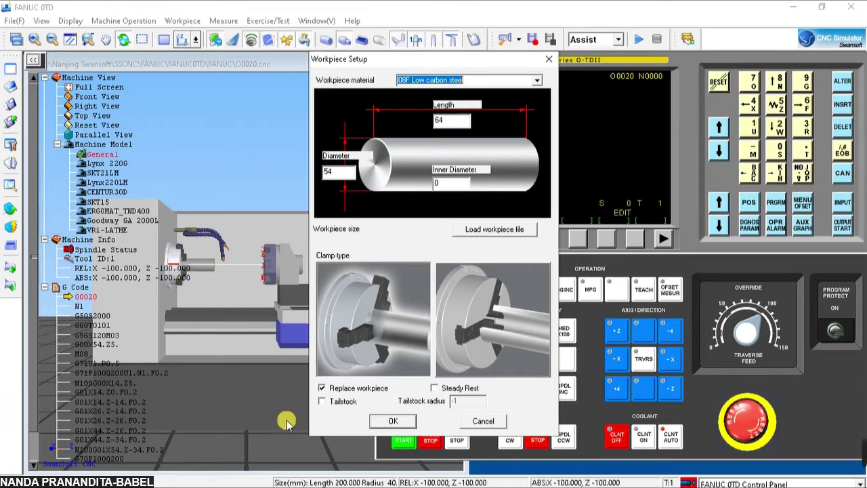
pyautogui.click(390, 421)
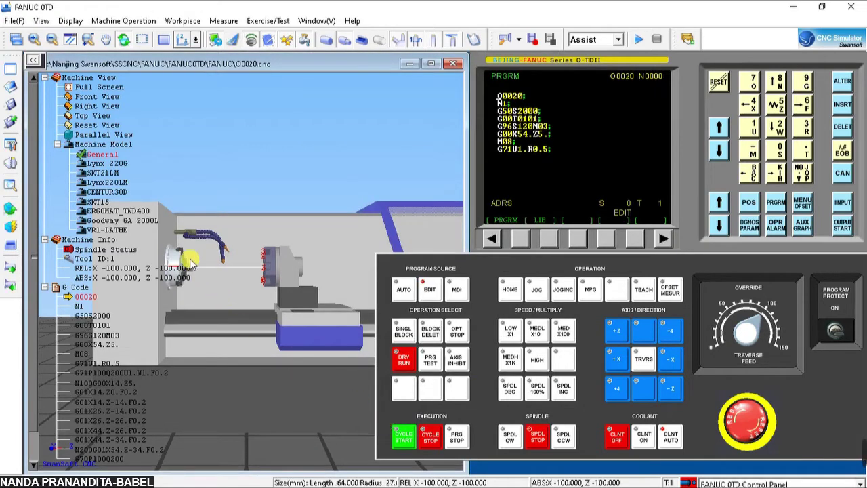
# - Open the tool magazine management, widen the tool list's Type column and select tool 001, External turning-RH
pyautogui.scroll(3, 183, 279)
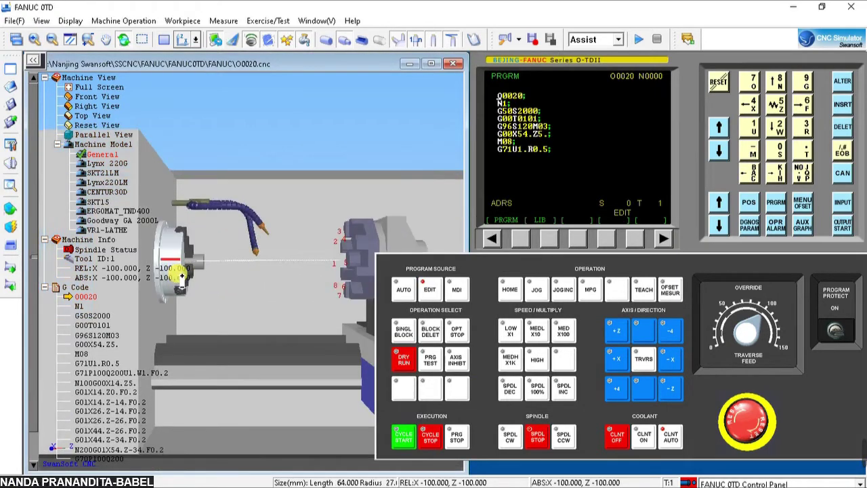
pyautogui.scroll(4, 182, 274)
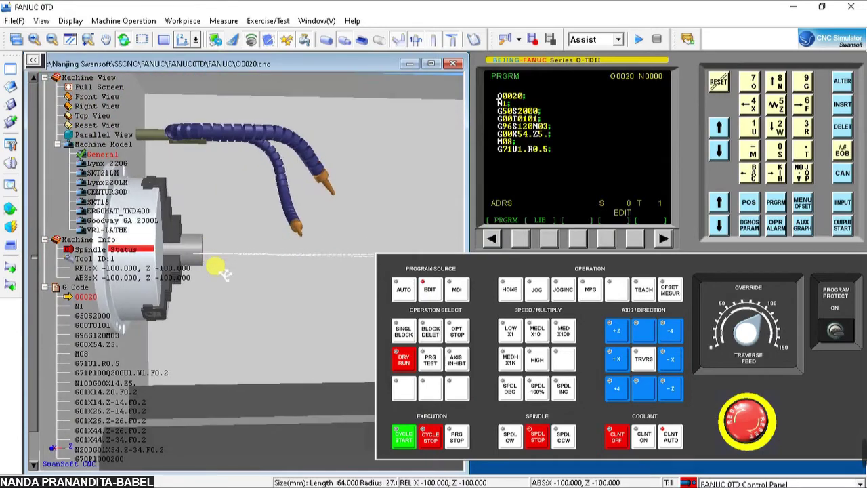
pyautogui.moveTo(215, 269); pyautogui.dragTo(298, 339)
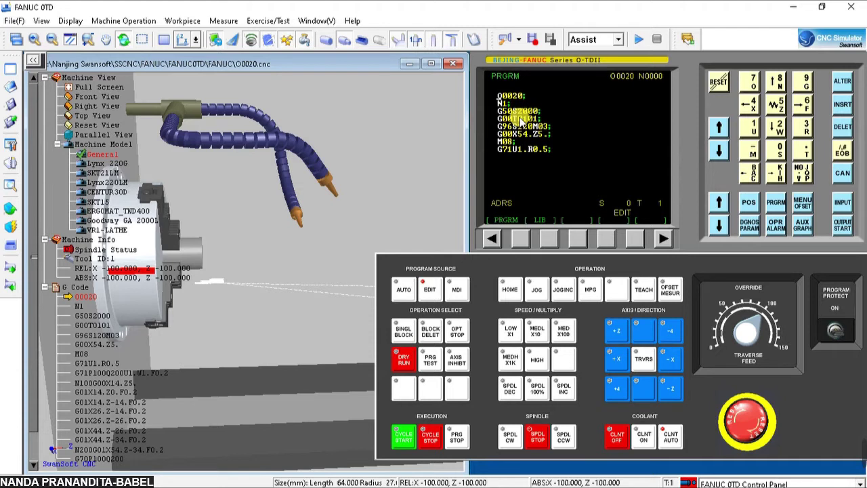
pyautogui.click(11, 164)
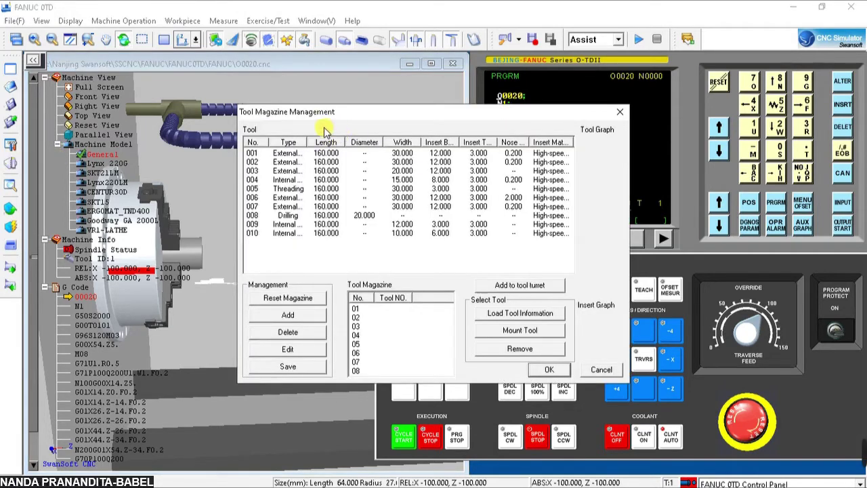
pyautogui.moveTo(384, 142); pyautogui.dragTo(406, 143)
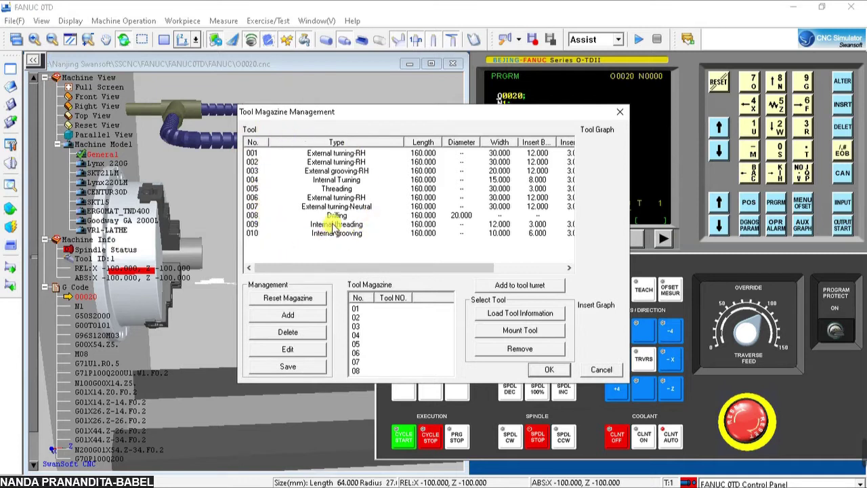
pyautogui.click(328, 156)
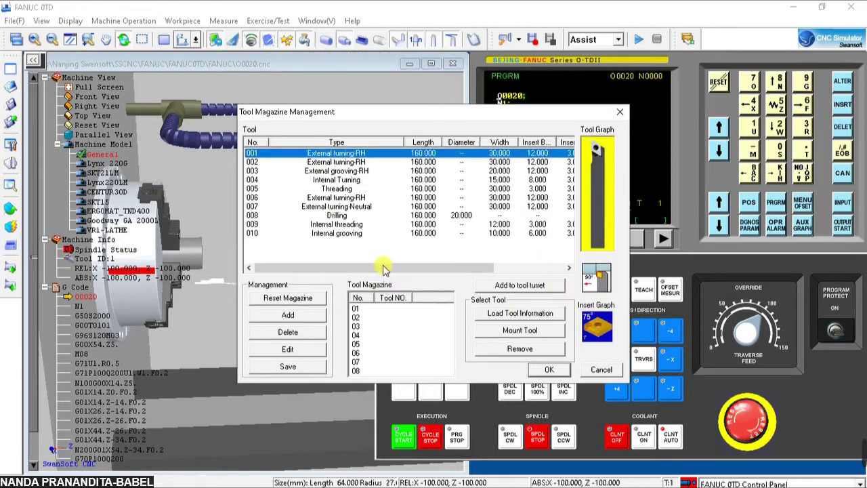
pyautogui.moveTo(368, 112); pyautogui.dragTo(386, 56)
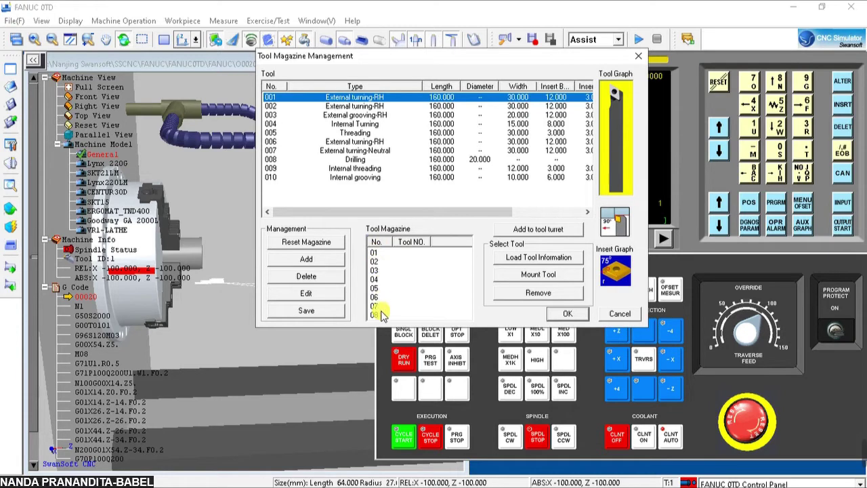
pyautogui.moveTo(449, 60); pyautogui.dragTo(219, 76)
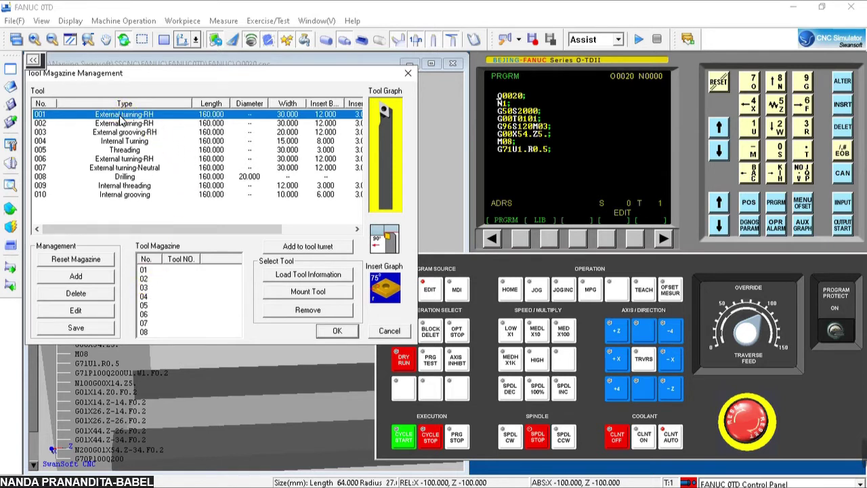
# - Assign tool 001 to tool magazine position 01 and mount it on the machine
pyautogui.moveTo(122, 120); pyautogui.dragTo(165, 269)
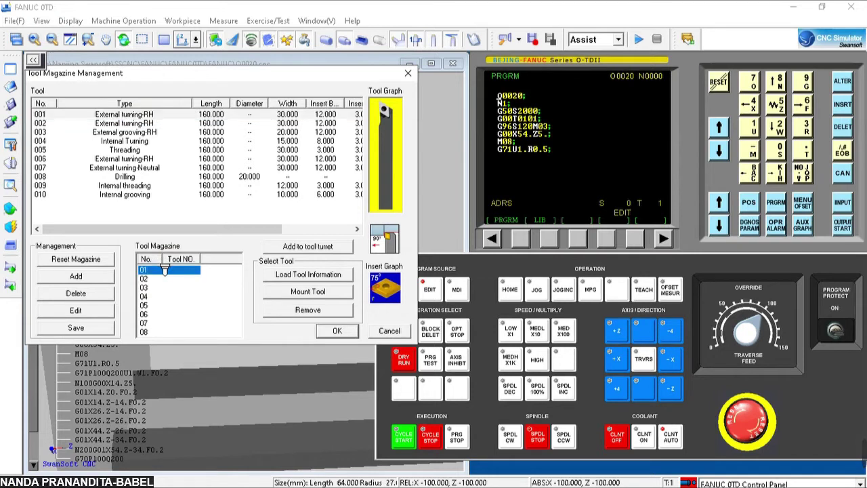
pyautogui.click(182, 271)
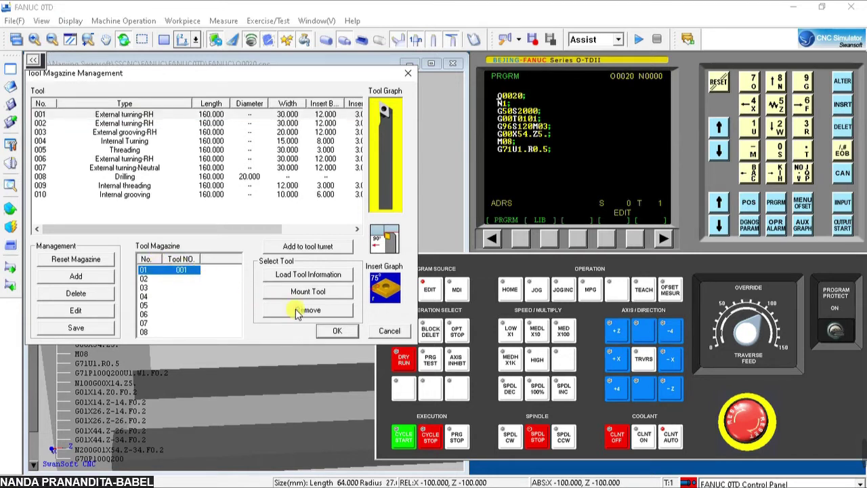
pyautogui.click(316, 293)
pyautogui.click(320, 296)
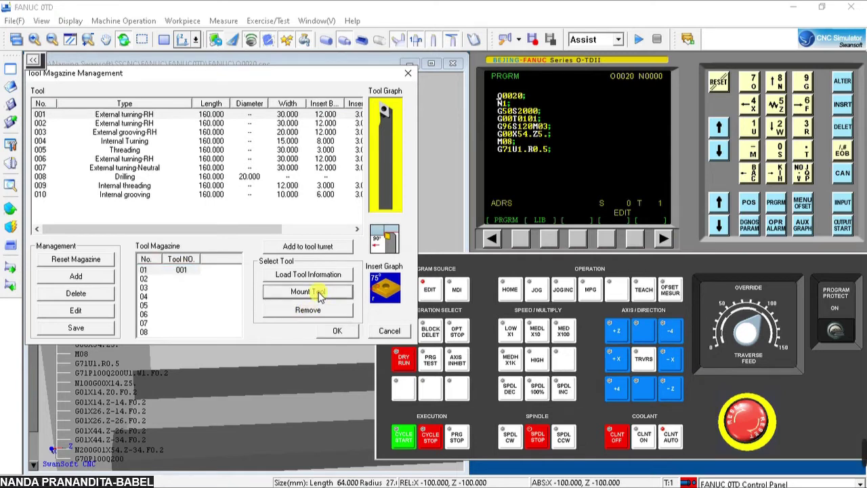
pyautogui.click(336, 330)
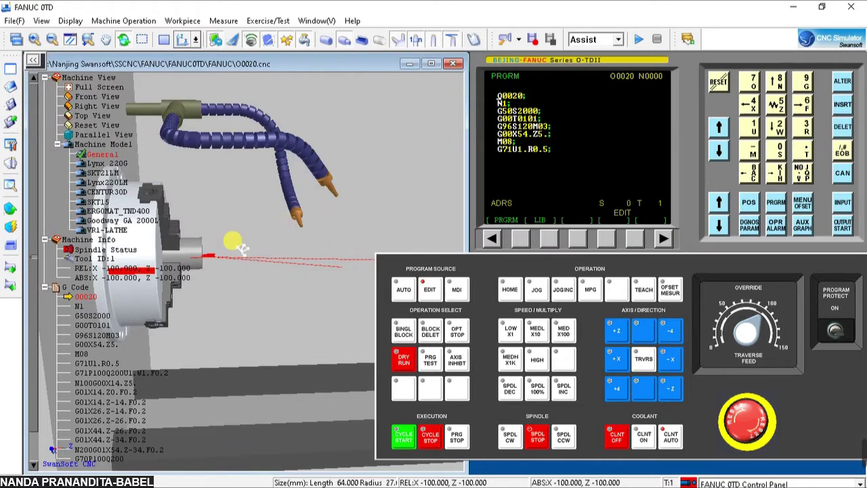
# - Inspect the mounted turning tool on the turret and switch the machine display to the 2D view
pyautogui.moveTo(271, 290); pyautogui.dragTo(338, 327)
pyautogui.scroll(4, 338, 322)
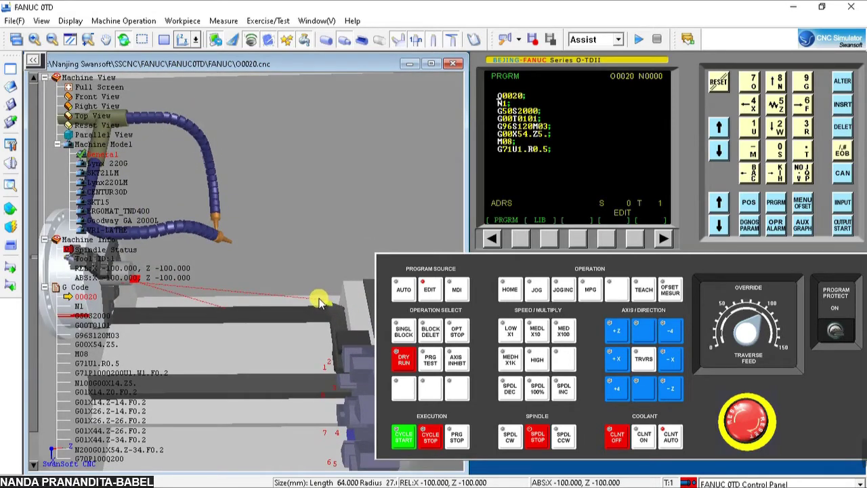
pyautogui.moveTo(319, 298); pyautogui.dragTo(319, 300)
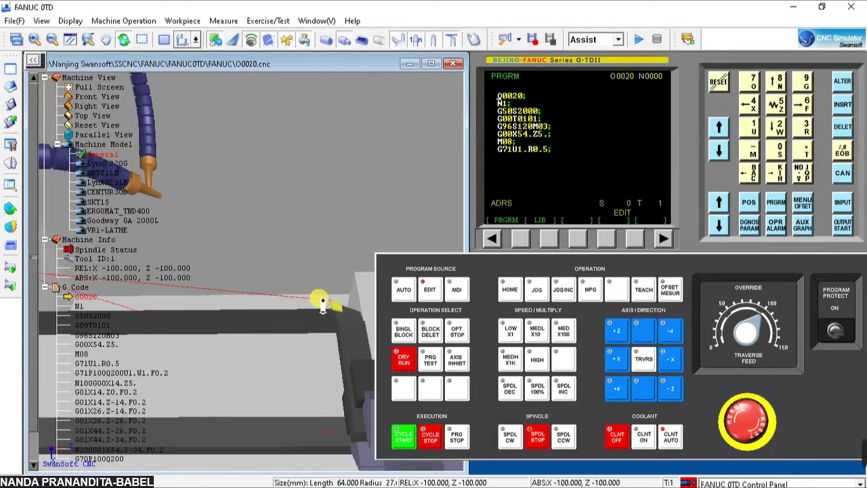
pyautogui.scroll(-5, 336, 310)
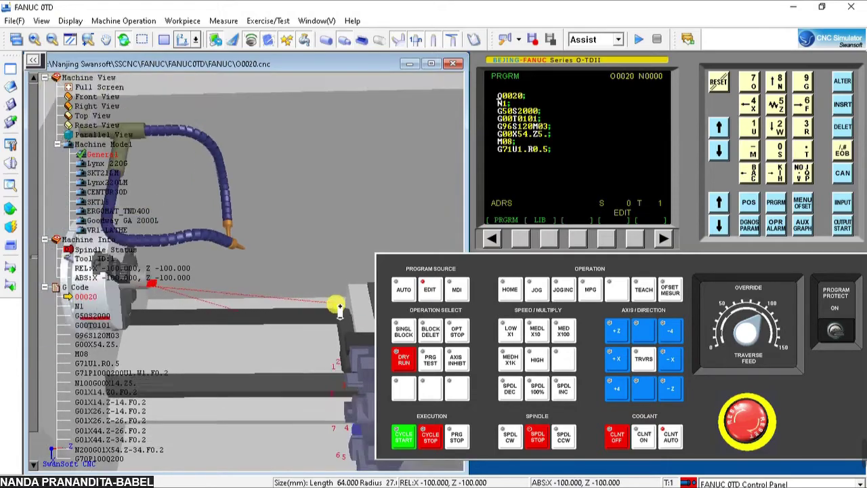
pyautogui.moveTo(317, 317); pyautogui.dragTo(257, 293)
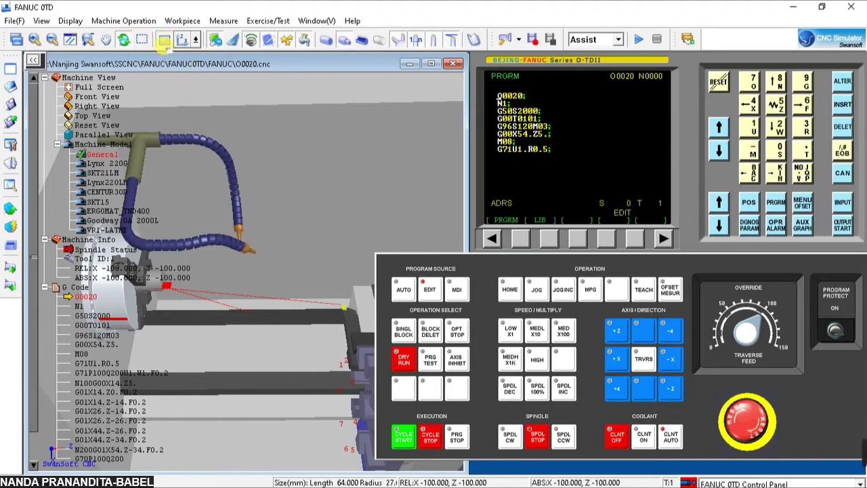
pyautogui.click(164, 39)
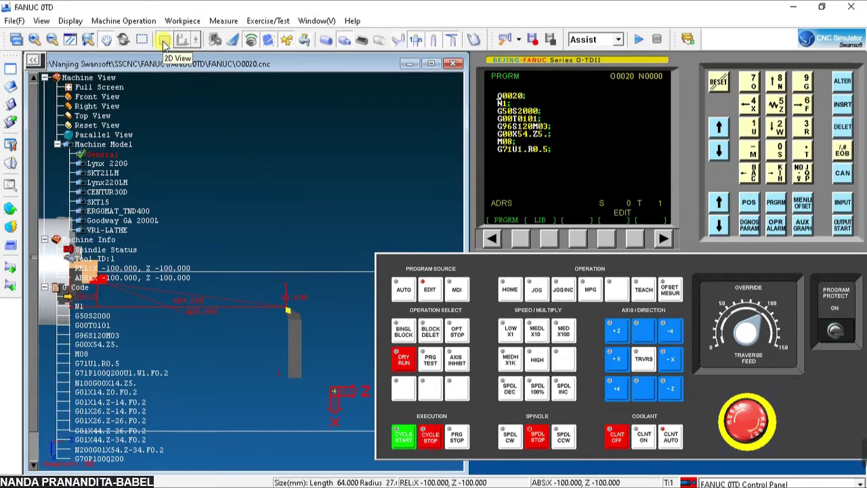
pyautogui.scroll(-3, 251, 236)
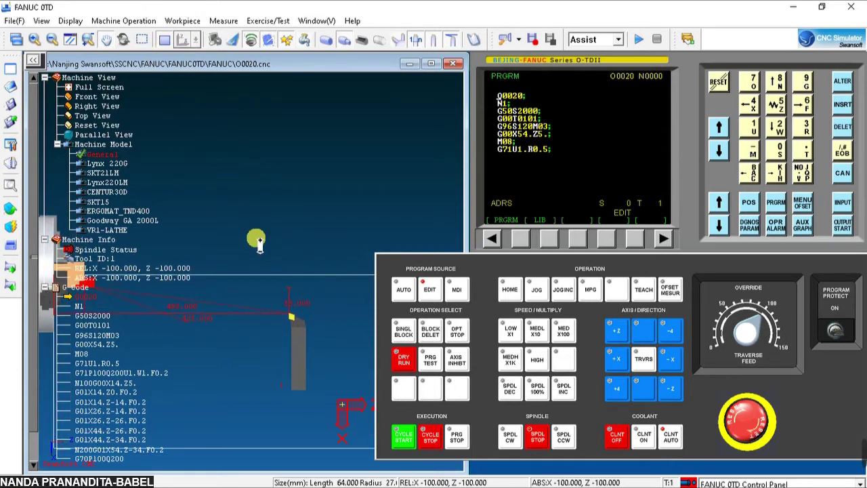
pyautogui.scroll(5, 142, 295)
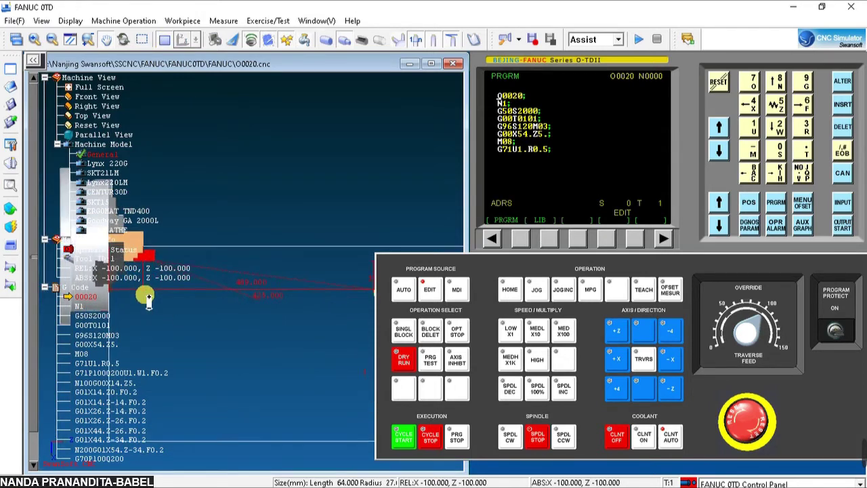
pyautogui.scroll(3, 144, 296)
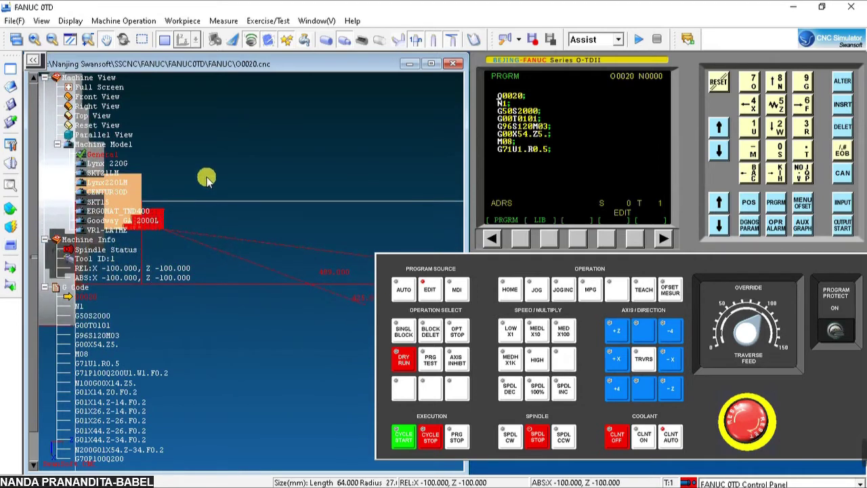
pyautogui.scroll(2, 149, 211)
pyautogui.scroll(3, 149, 211)
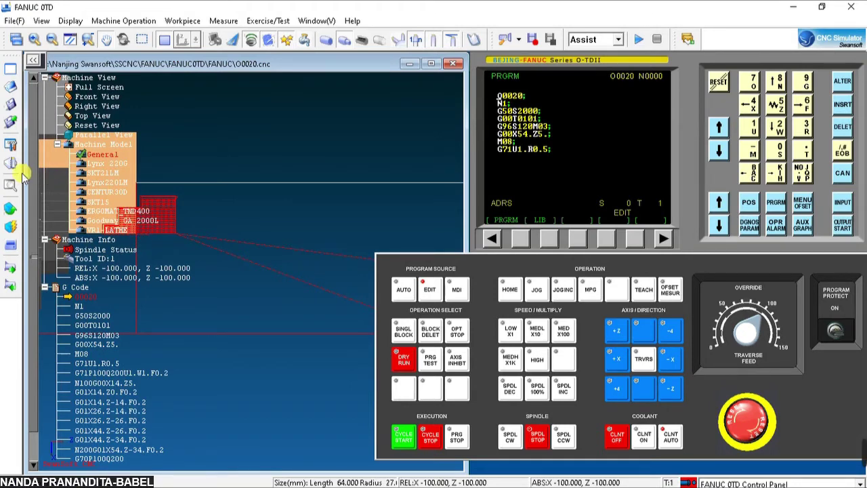
pyautogui.click(10, 211)
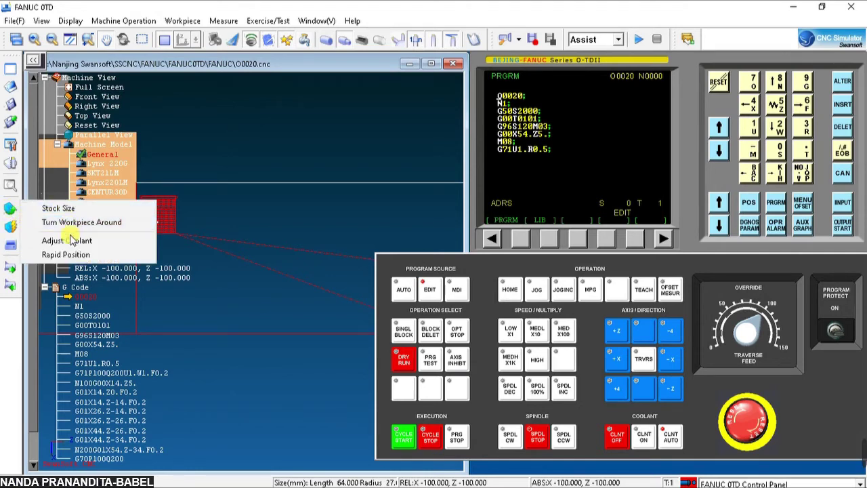
pyautogui.click(310, 195)
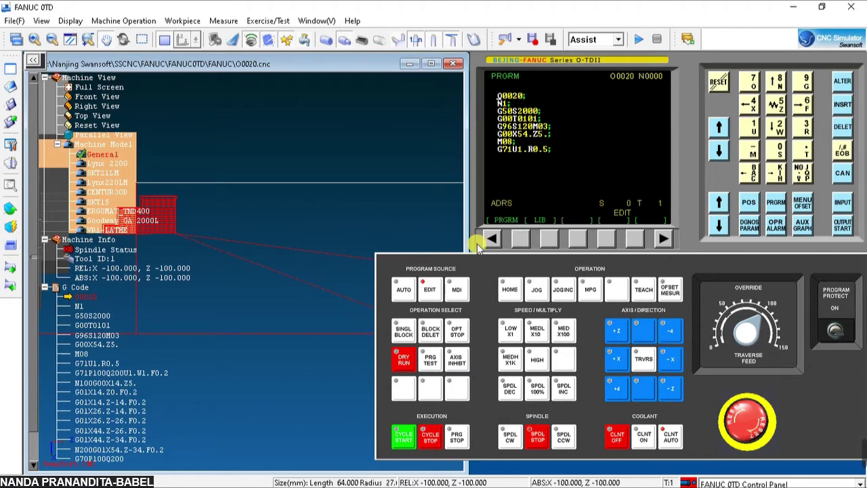
# - Display the tool geometry offset table and return the Z axis and then the X axis to home
pyautogui.click(804, 205)
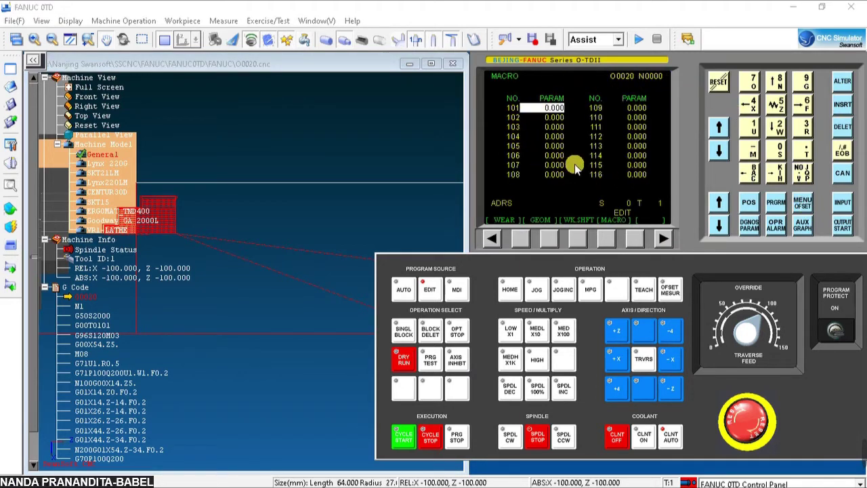
pyautogui.click(549, 239)
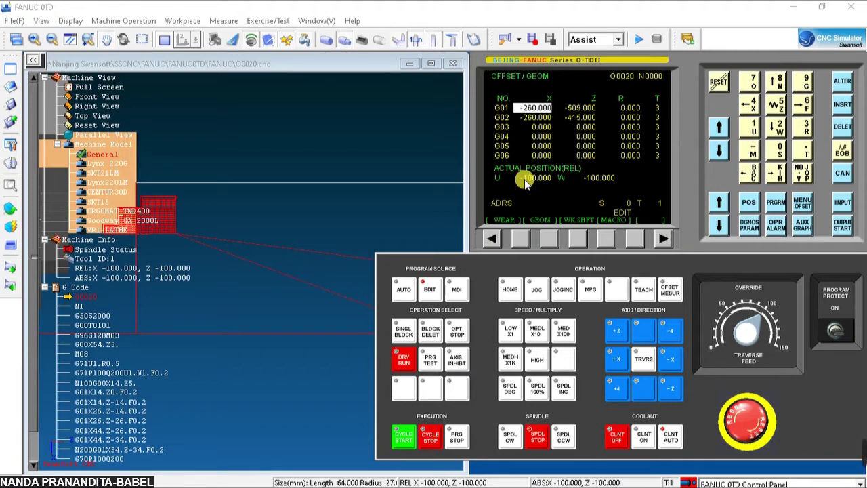
pyautogui.click(509, 290)
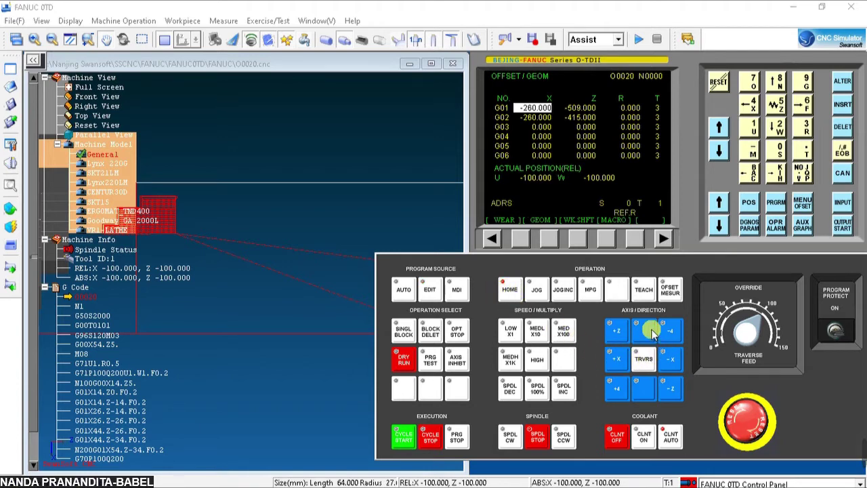
pyautogui.click(618, 331)
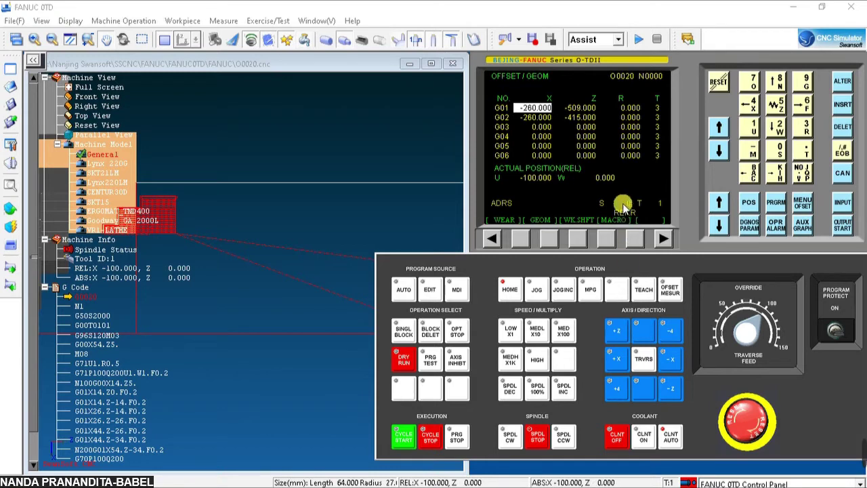
pyautogui.click(616, 360)
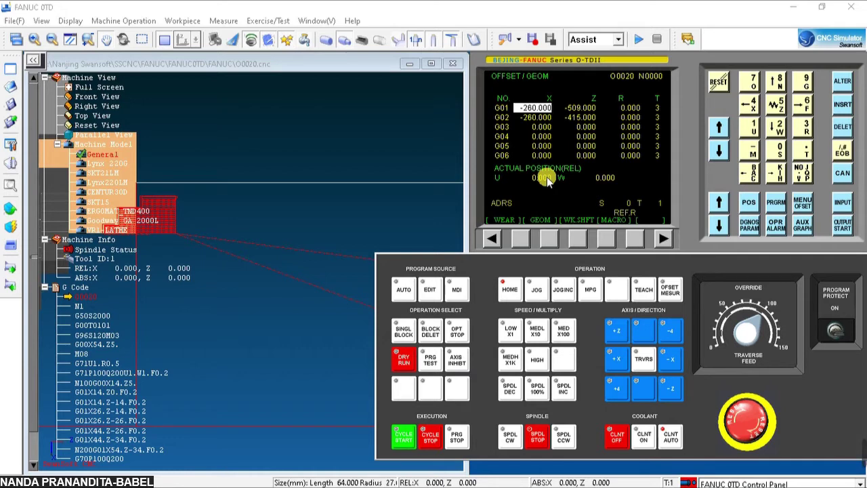
# - Move the tool rapidly to the centre point of the workpiece's end face using Rapid Position
pyautogui.click(11, 209)
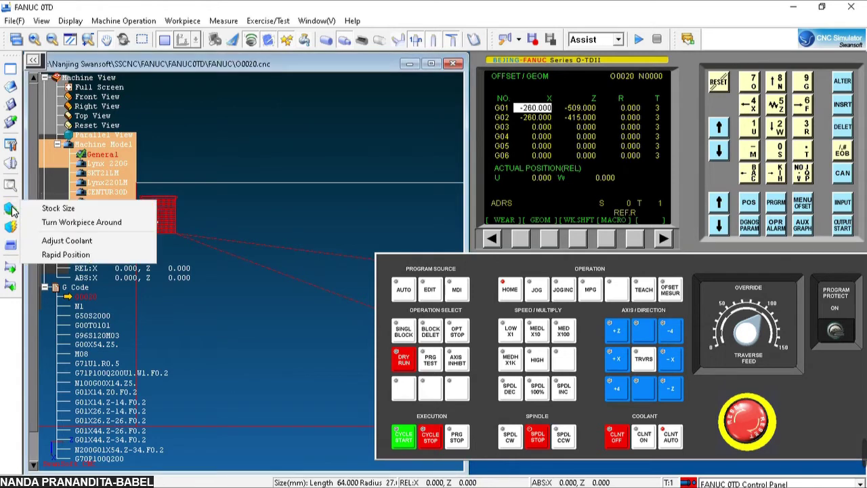
pyautogui.click(65, 255)
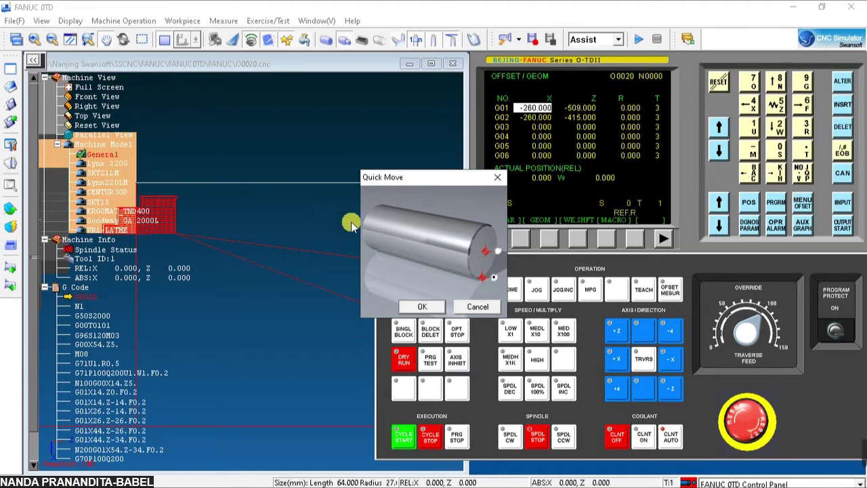
pyautogui.click(497, 251)
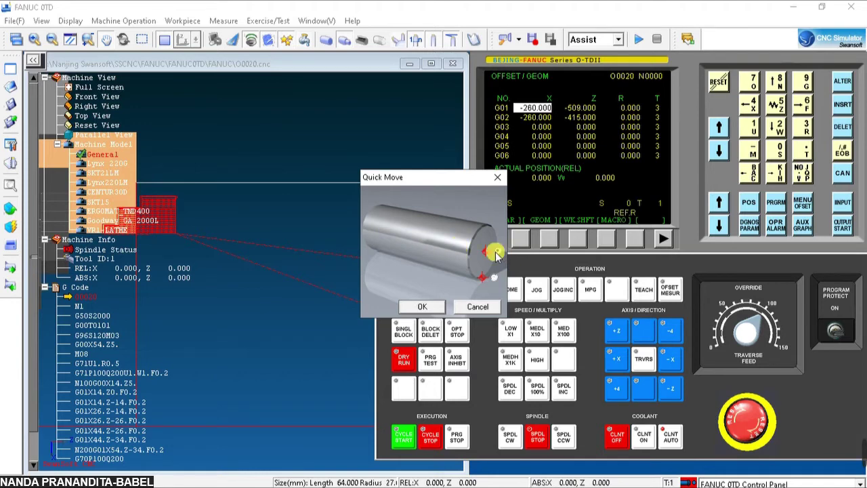
pyautogui.click(422, 307)
pyautogui.moveTo(446, 176); pyautogui.dragTo(336, 160)
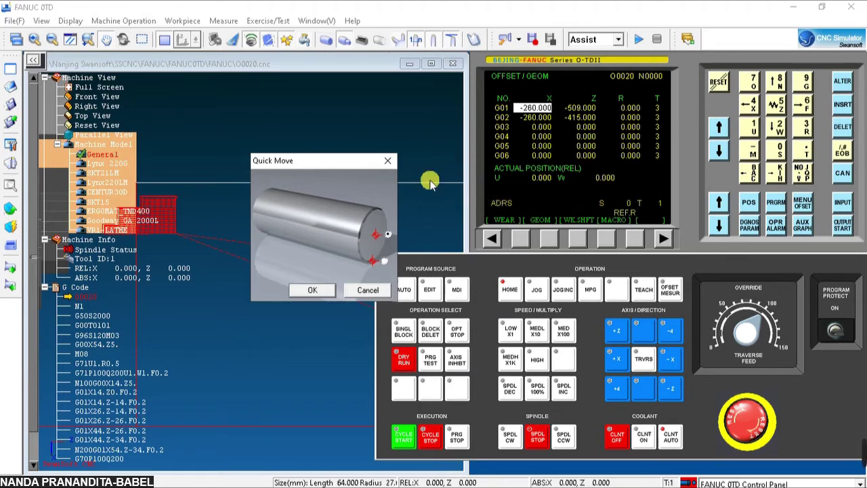
pyautogui.click(311, 290)
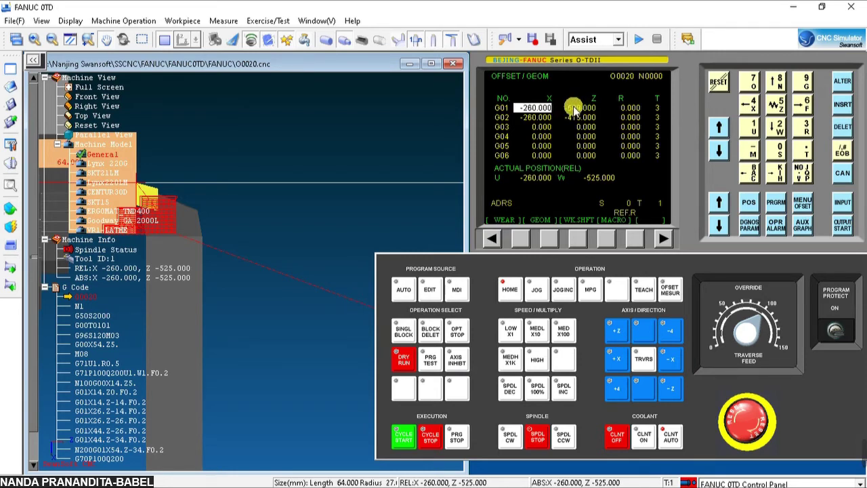
# - Set the Z value of geometry offset G01 to -525
pyautogui.click(776, 104)
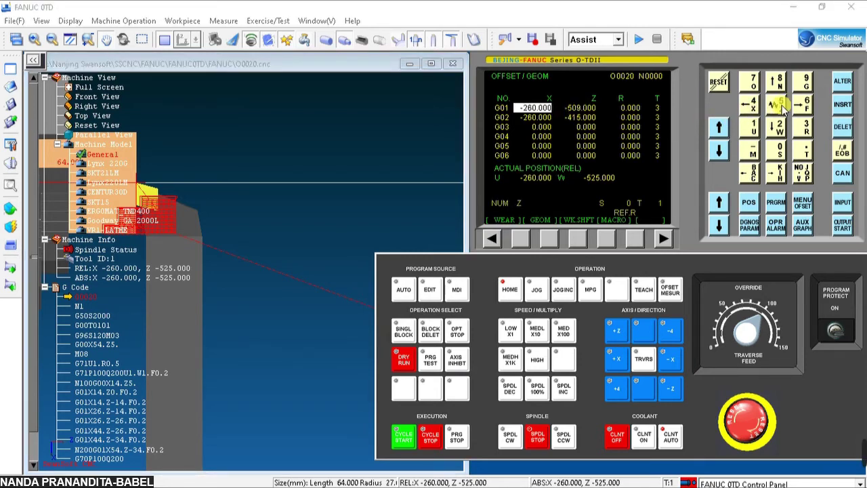
pyautogui.click(752, 149)
pyautogui.click(776, 105)
pyautogui.click(776, 128)
pyautogui.click(777, 105)
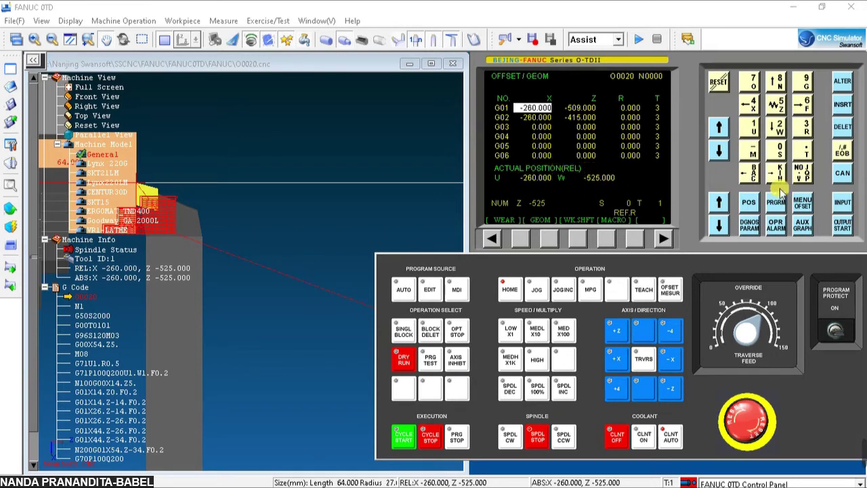
pyautogui.click(844, 206)
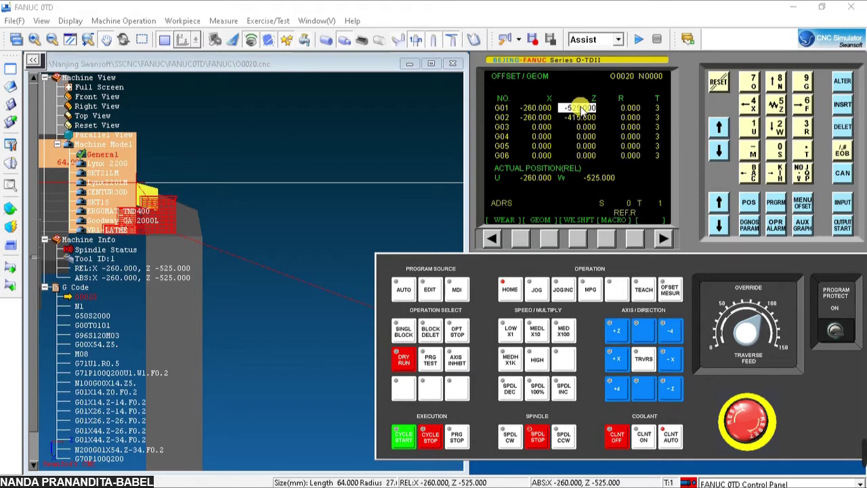
# - Send the tool away from the workpiece back to the machine's Z and X reference positions
pyautogui.click(510, 288)
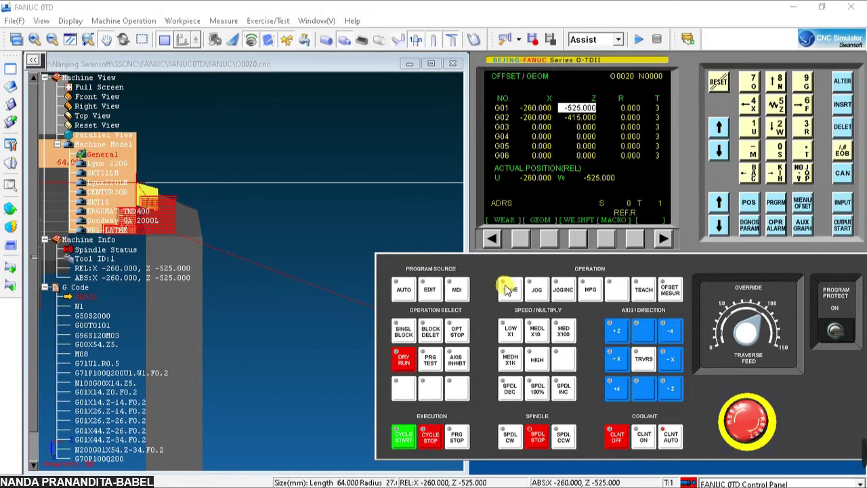
pyautogui.click(618, 330)
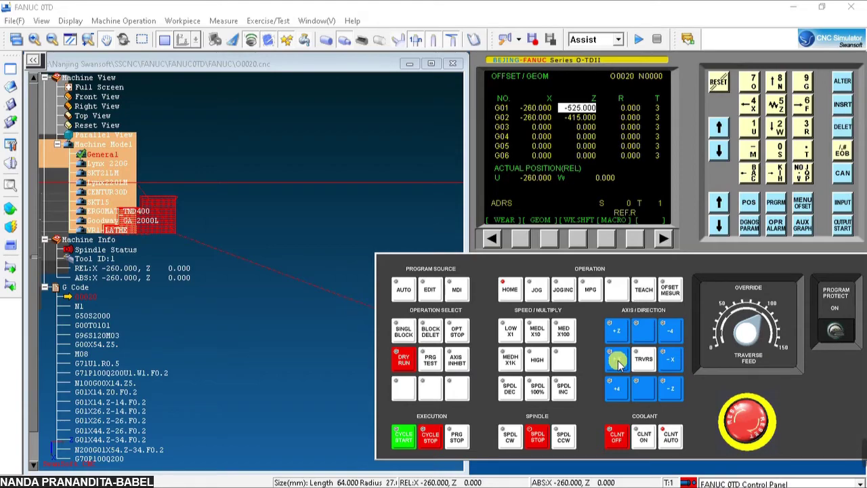
pyautogui.click(618, 361)
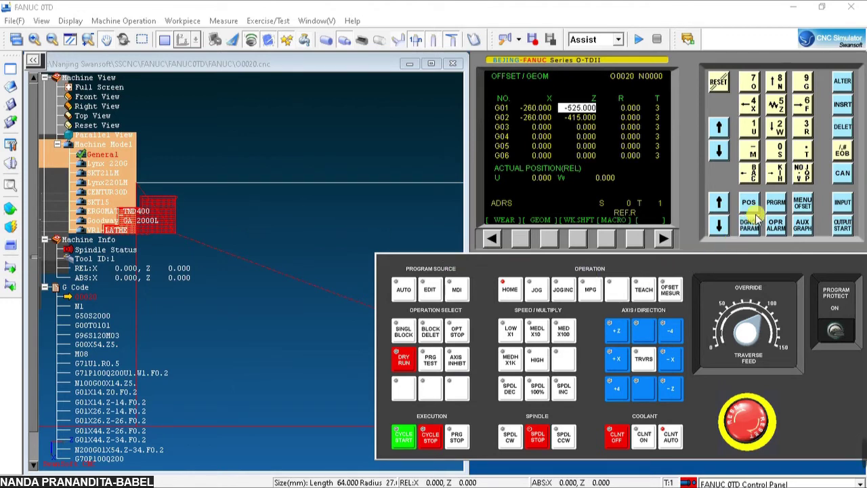
# - Display program O0020 in AUTO mode and close the machine door
pyautogui.click(776, 202)
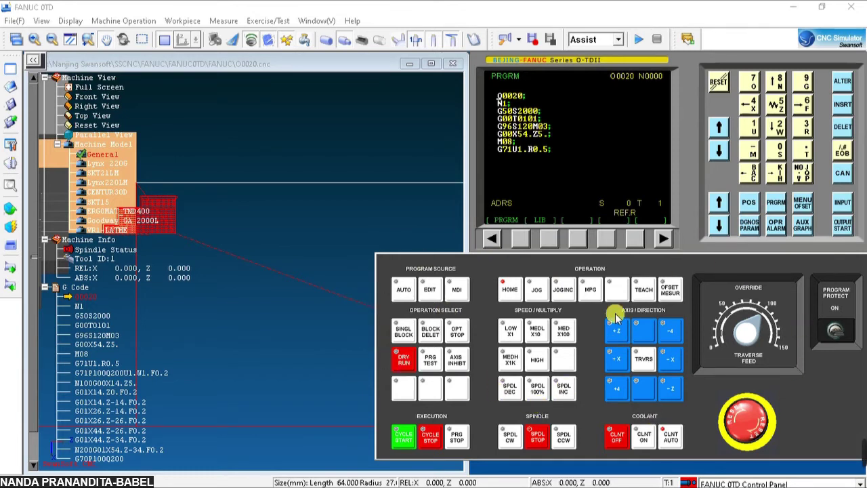
pyautogui.click(405, 291)
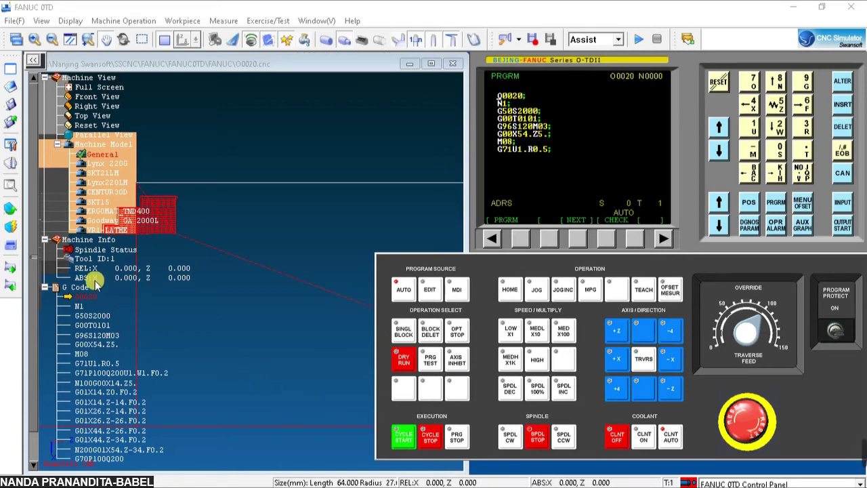
pyautogui.click(17, 250)
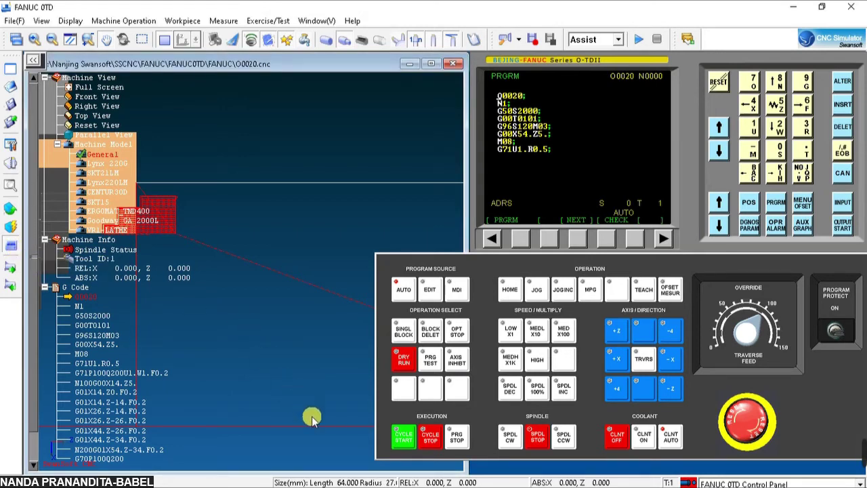
pyautogui.click(402, 438)
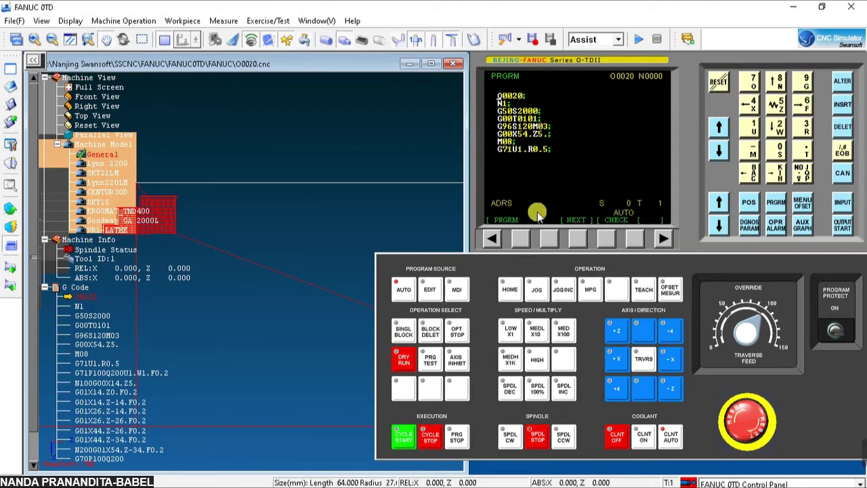
pyautogui.click(501, 98)
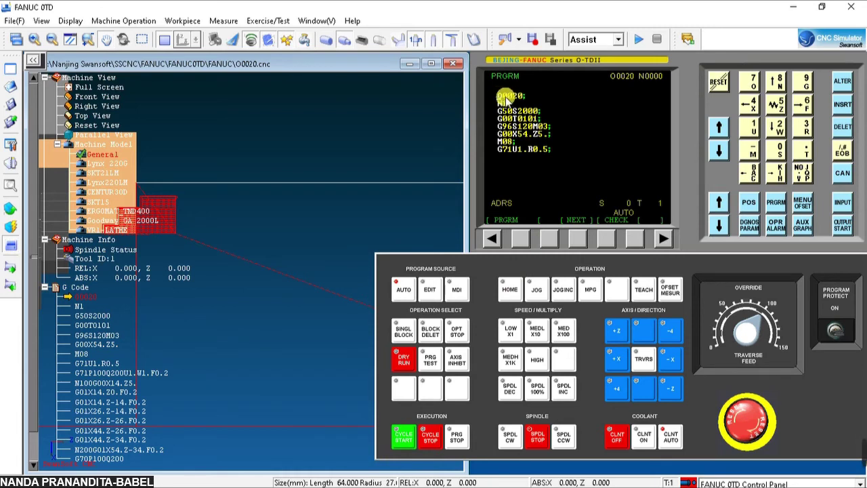
pyautogui.click(500, 107)
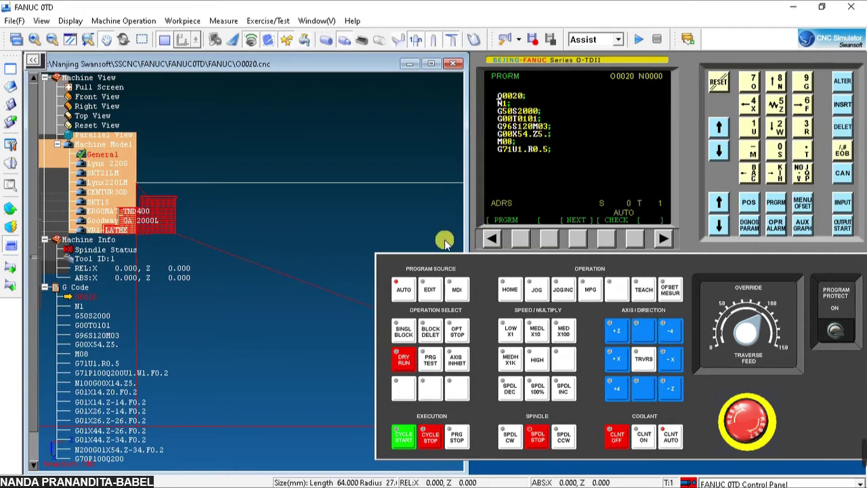
# - Enable single-block execution and run program O0020 block by block up to G71U1.R0.5
pyautogui.click(409, 336)
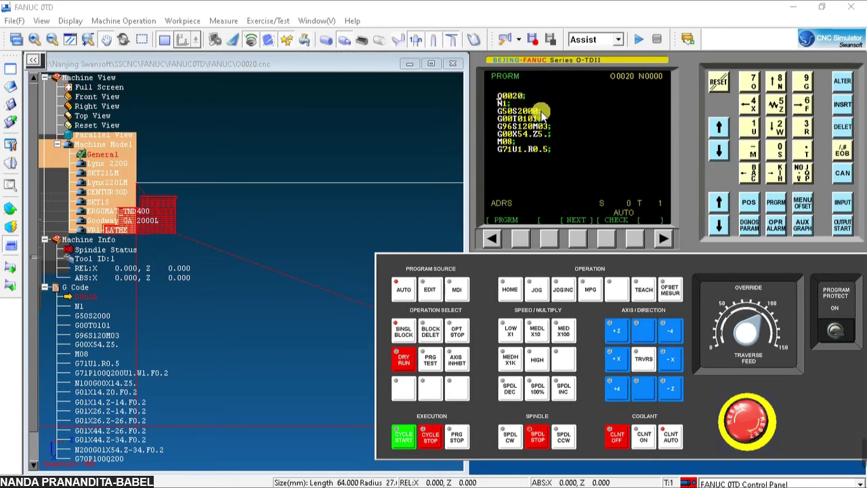
pyautogui.click(402, 440)
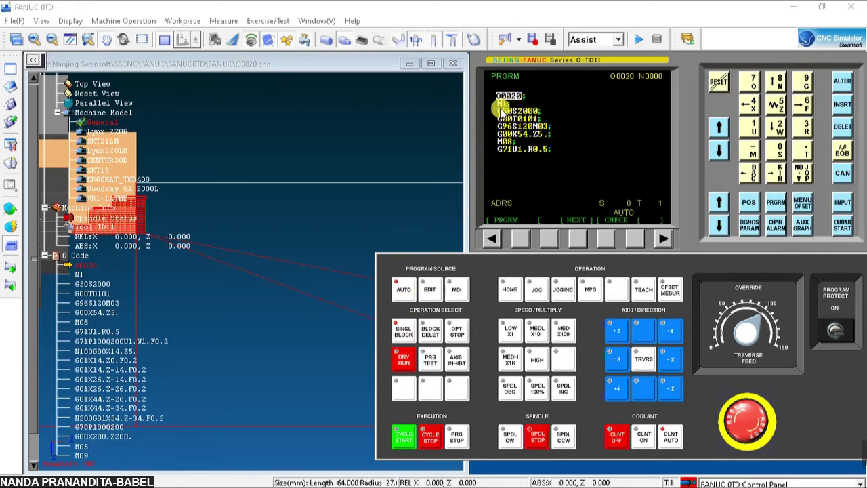
pyautogui.click(401, 437)
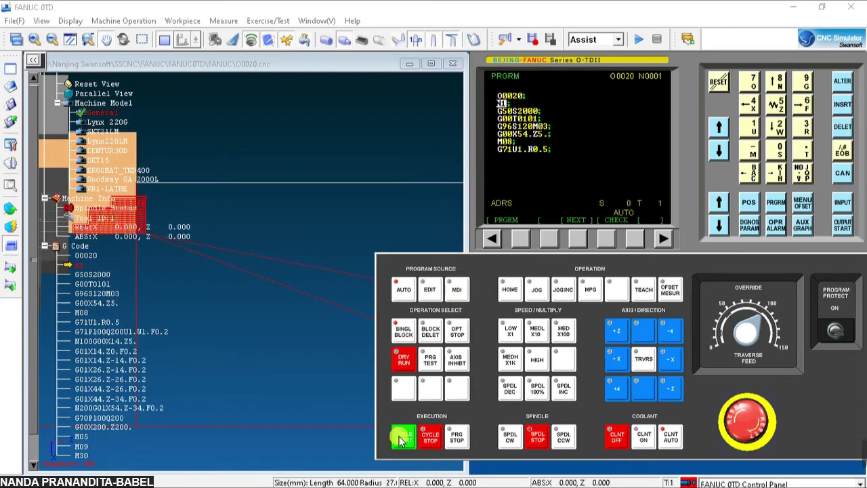
pyautogui.click(402, 436)
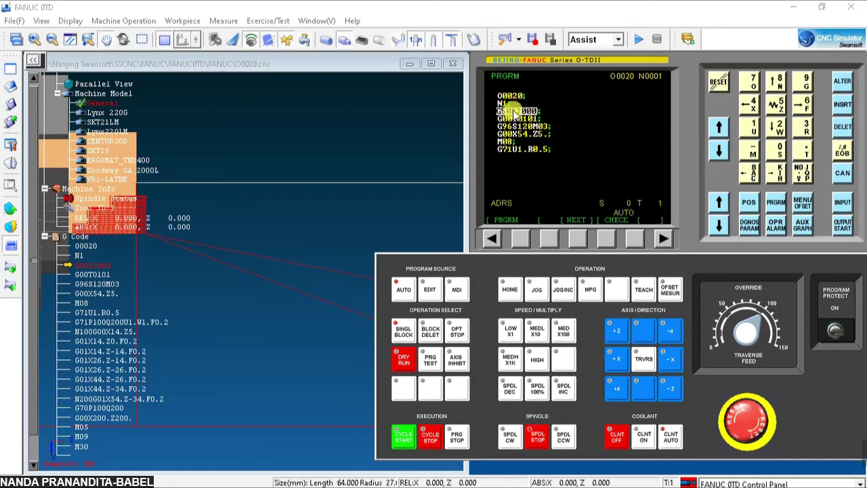
pyautogui.click(402, 436)
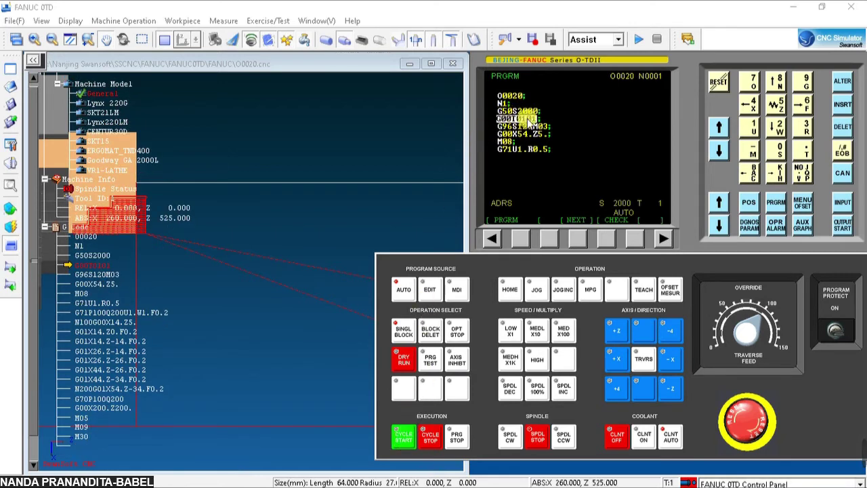
pyautogui.click(404, 363)
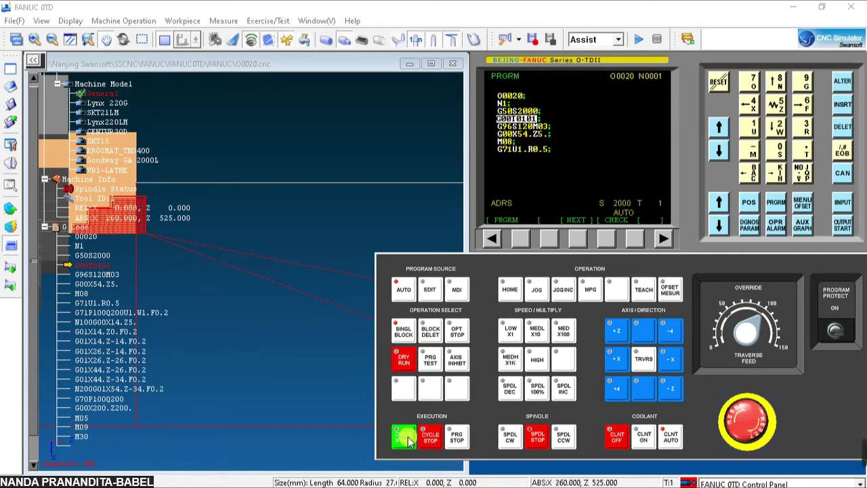
pyautogui.click(404, 437)
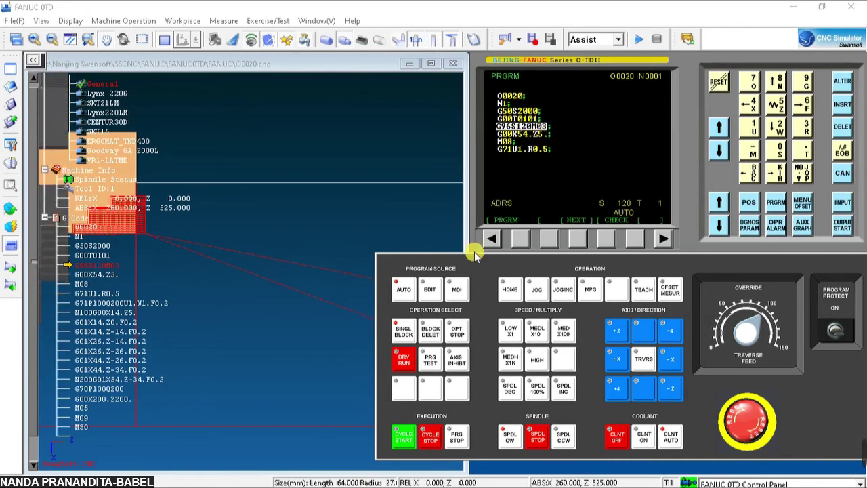
pyautogui.click(405, 437)
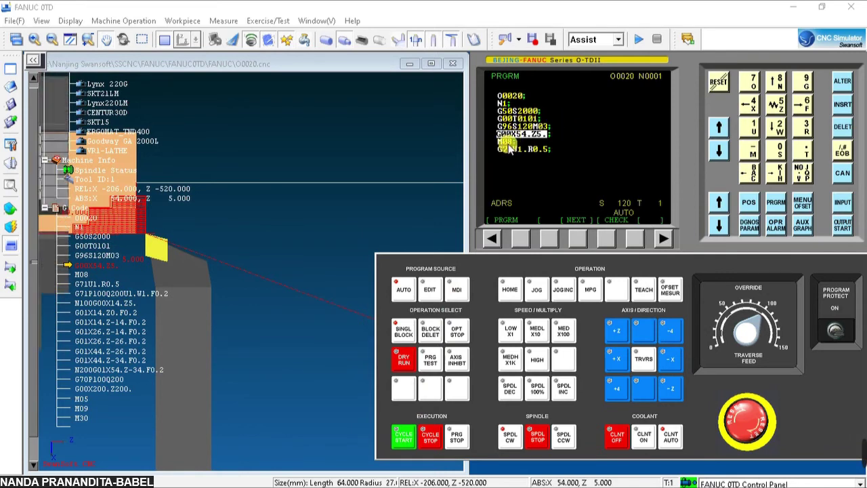
pyautogui.click(405, 439)
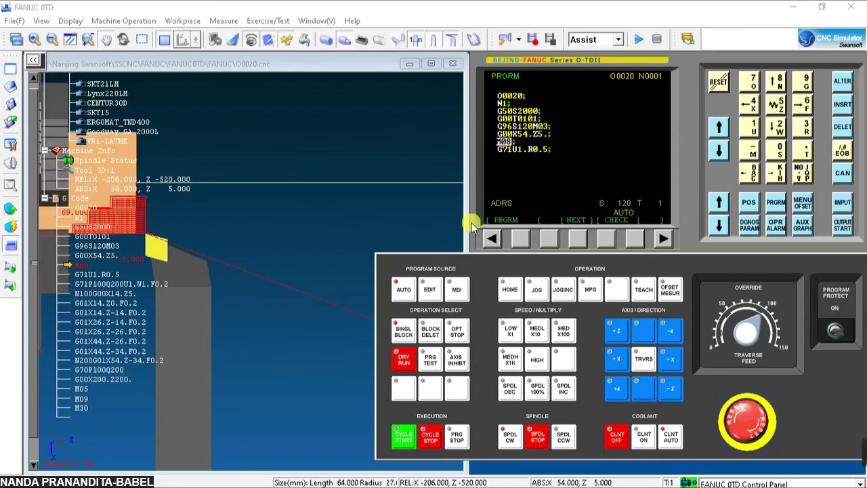
pyautogui.click(405, 439)
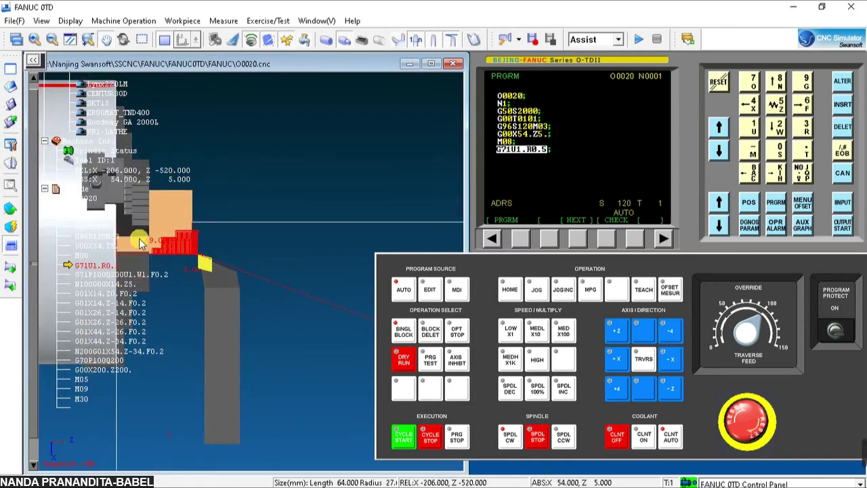
# - Execute the G71P100Q200 roughing cycle and the G70P100Q200 finishing cycle one block at a time
pyautogui.scroll(5, 140, 260)
pyautogui.scroll(3, 141, 261)
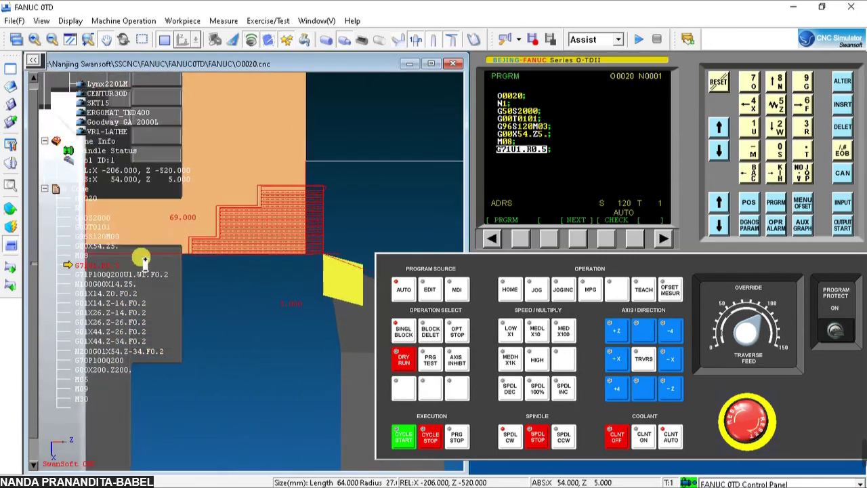
pyautogui.click(402, 438)
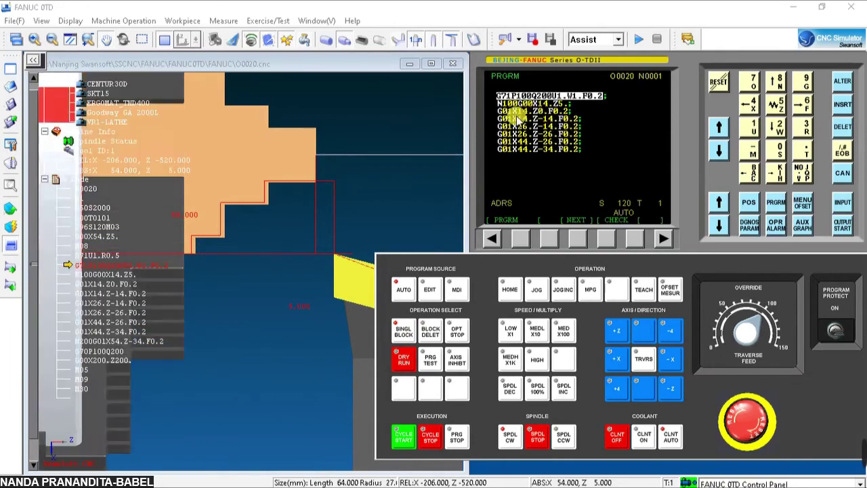
pyautogui.click(403, 439)
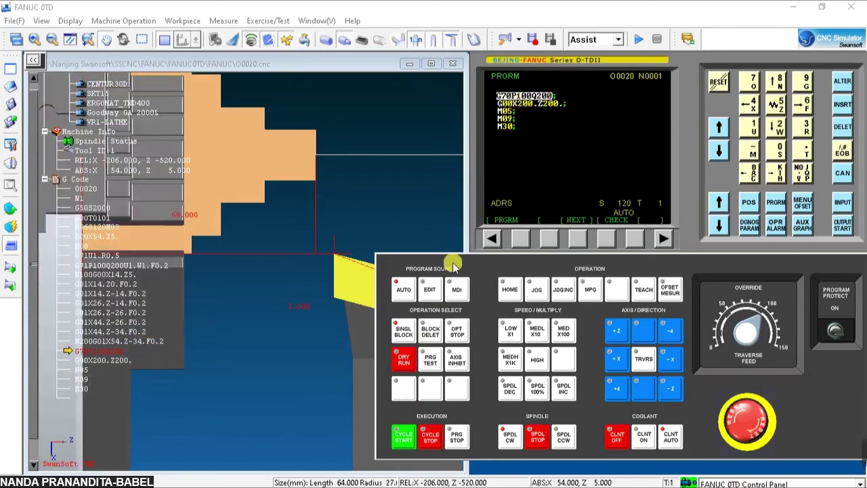
# - Run the remaining blocks of O0020 singly, from the G00X200.Z200. retract through M05, M09 and M30
pyautogui.click(403, 434)
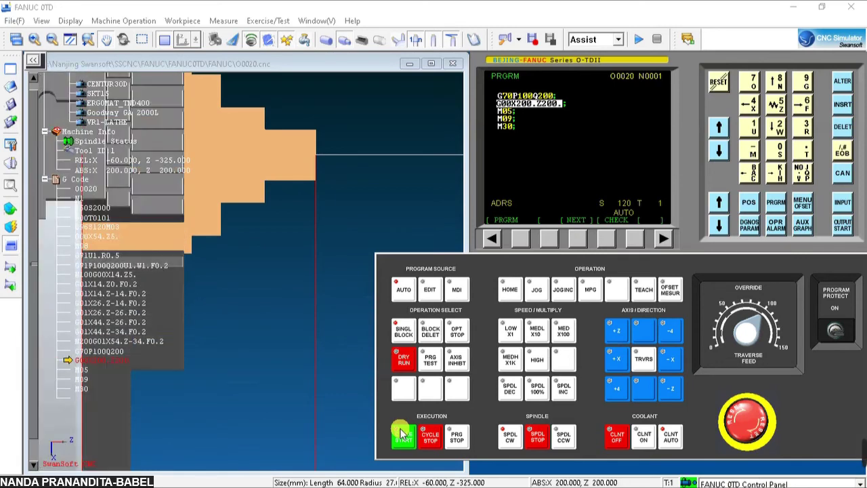
pyautogui.click(403, 434)
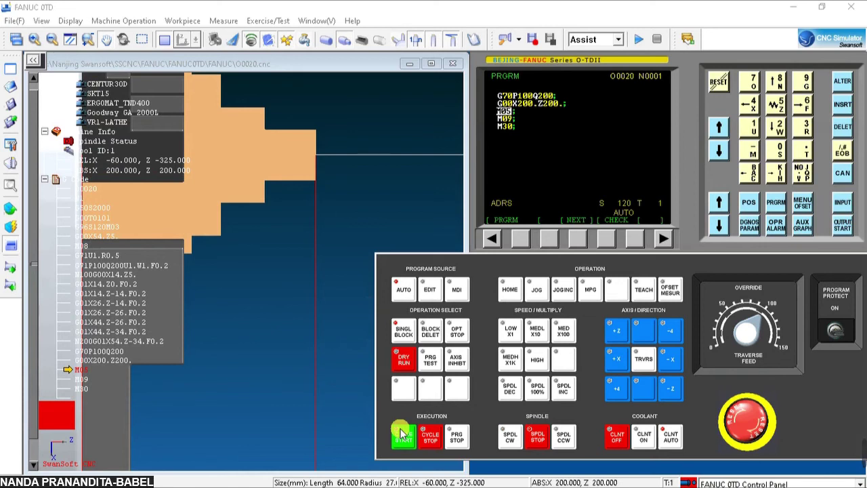
pyautogui.click(403, 434)
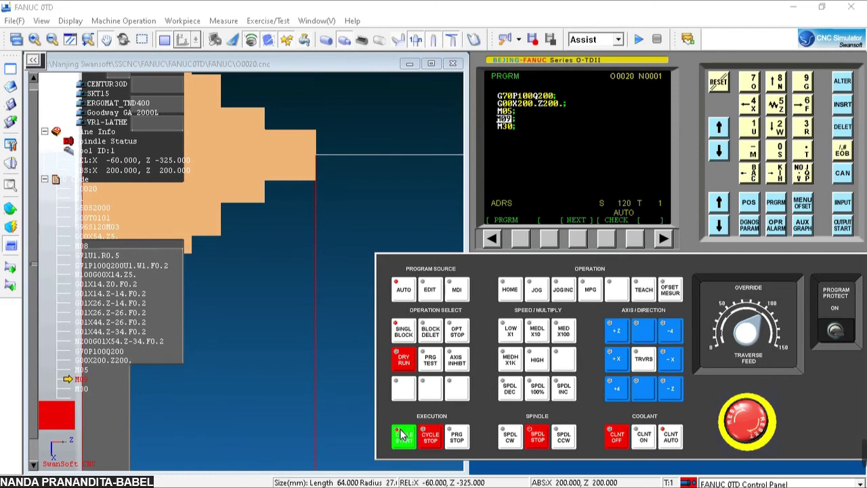
pyautogui.click(403, 434)
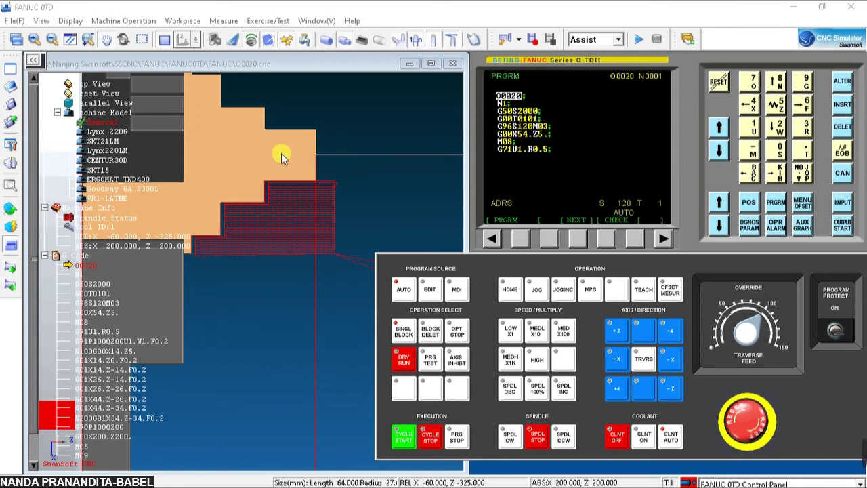
# - Switch from the flat view to the 3D machine view and open the machine door to inspect the turned workpiece
pyautogui.click(163, 42)
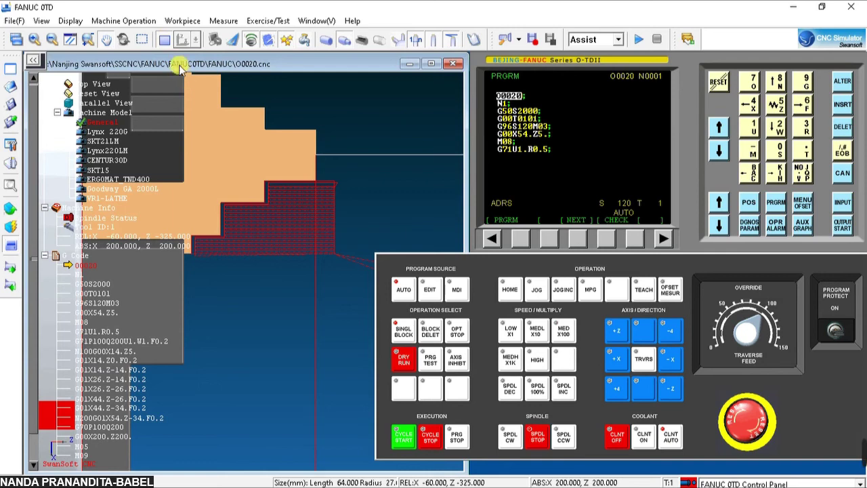
pyautogui.click(164, 38)
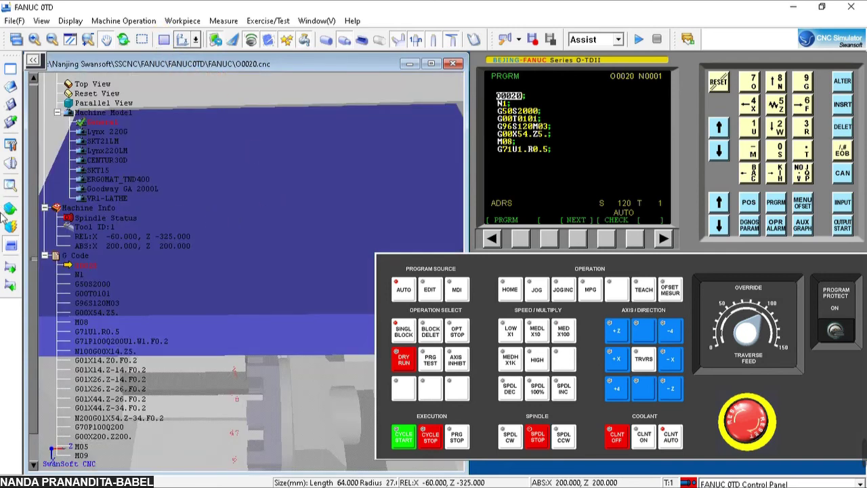
pyautogui.click(12, 249)
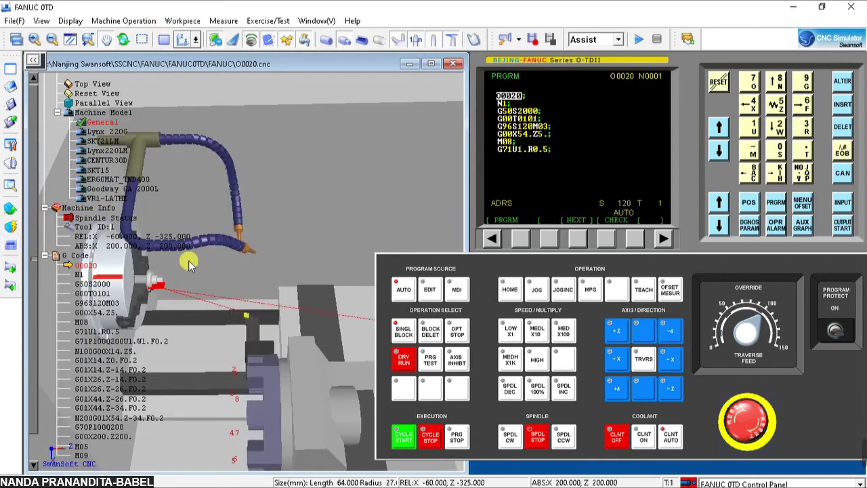
pyautogui.moveTo(143, 310); pyautogui.dragTo(227, 328)
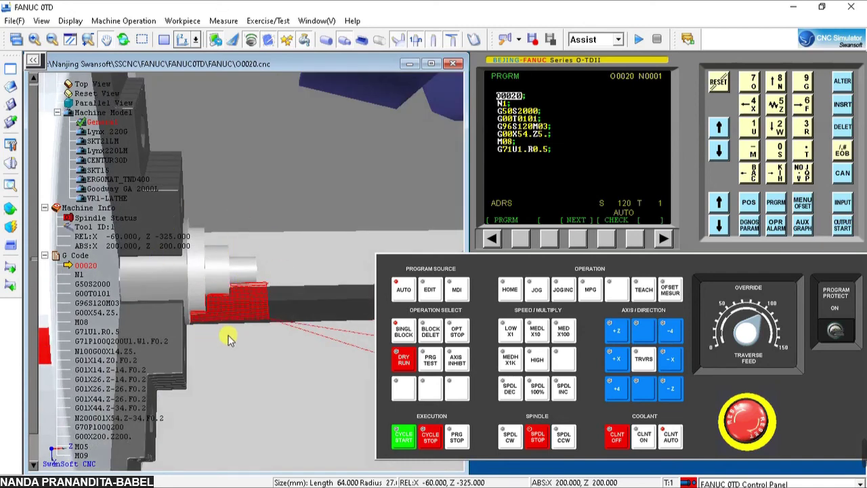